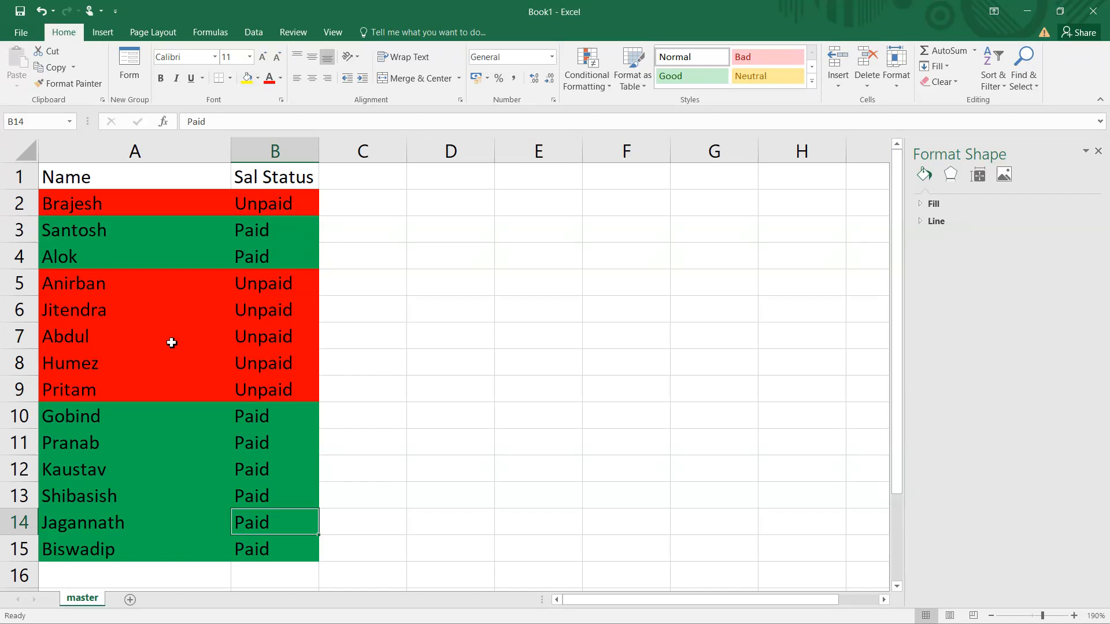
# Step: Change the salary status in cell B5 to Paid
pyautogui.click(255, 253)
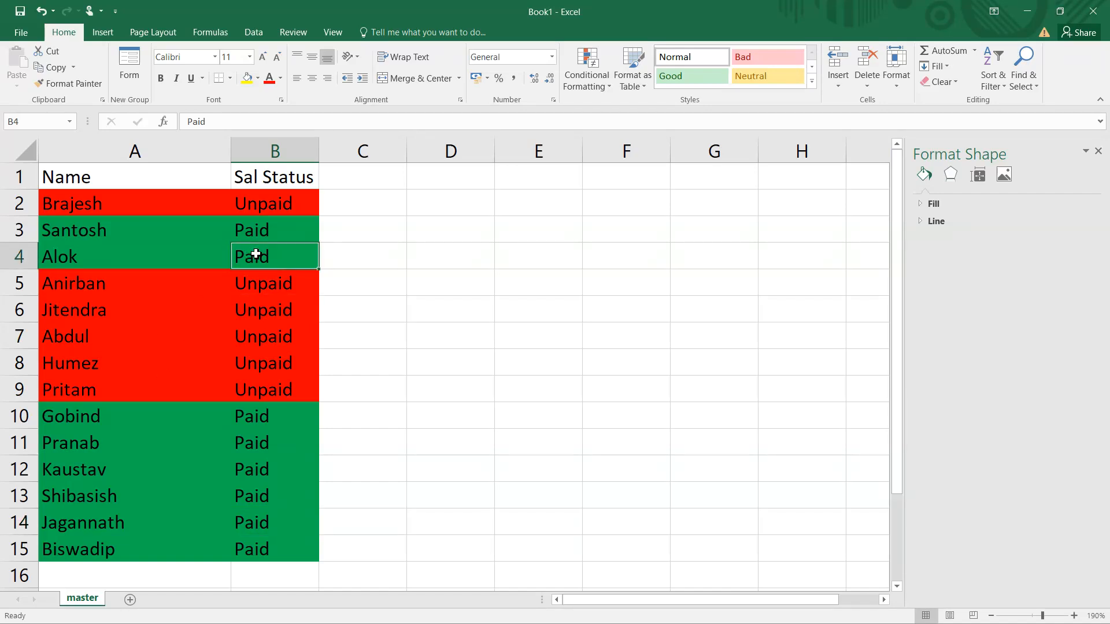
pyautogui.click(256, 288)
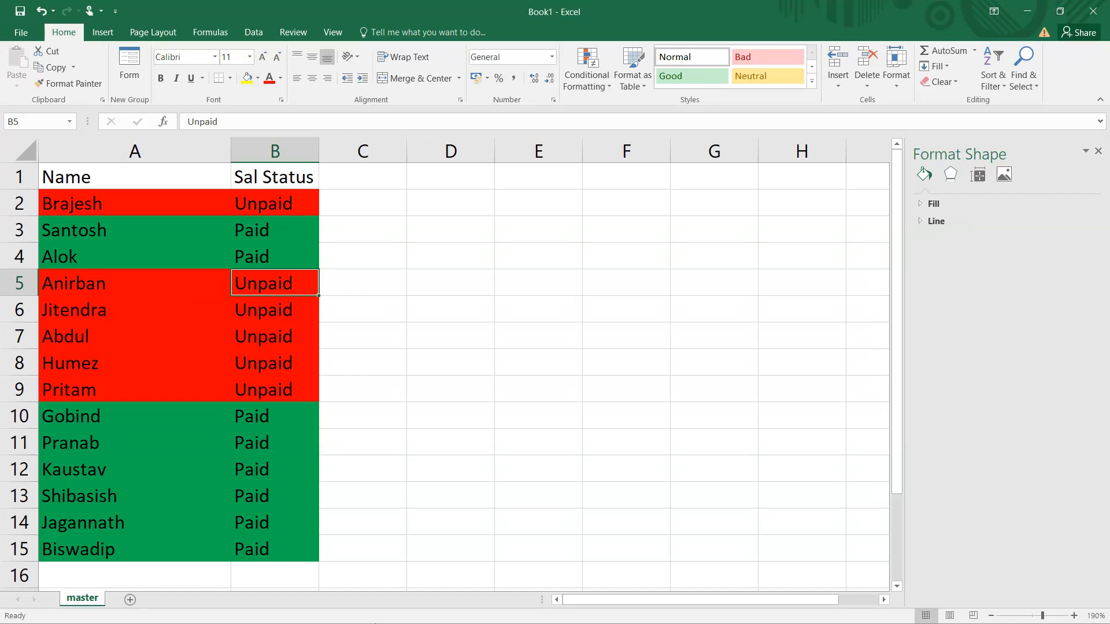
pyautogui.write('Paid')
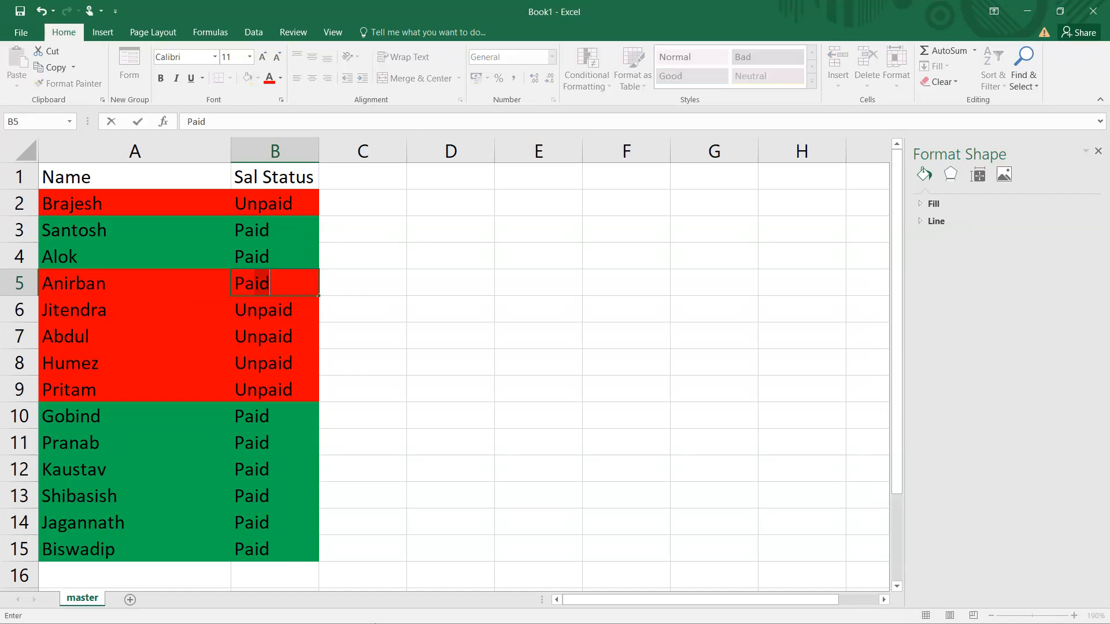
pyautogui.press('Return')
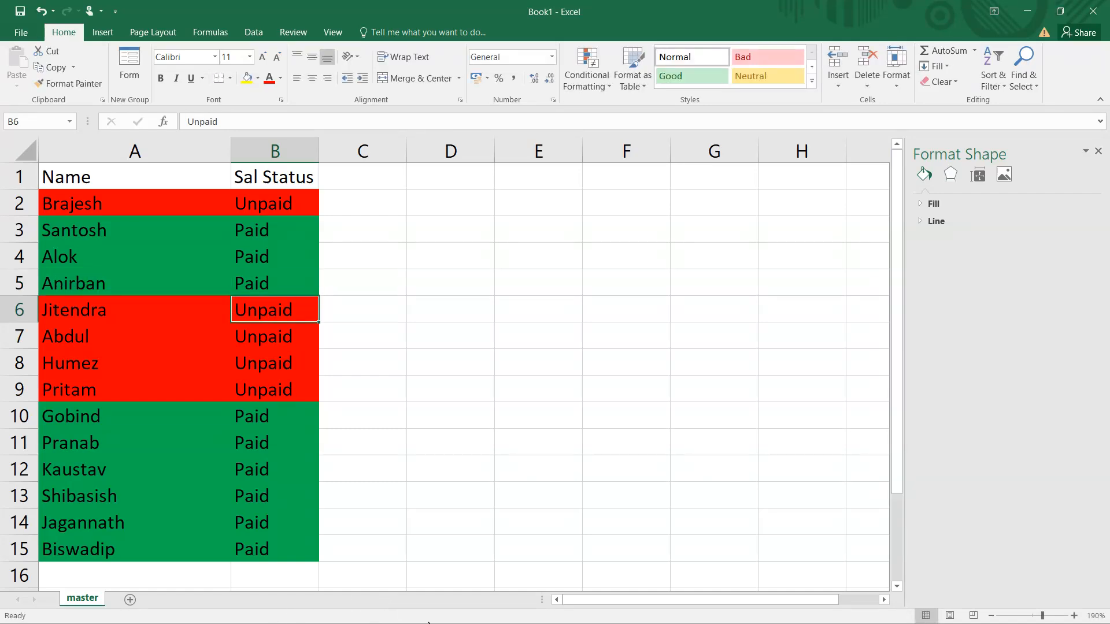
# Step: Count the unpaid salaries in cell D5 with the formula =COUNTIFS(B2:B15,"Unpaid")
pyautogui.click(421, 282)
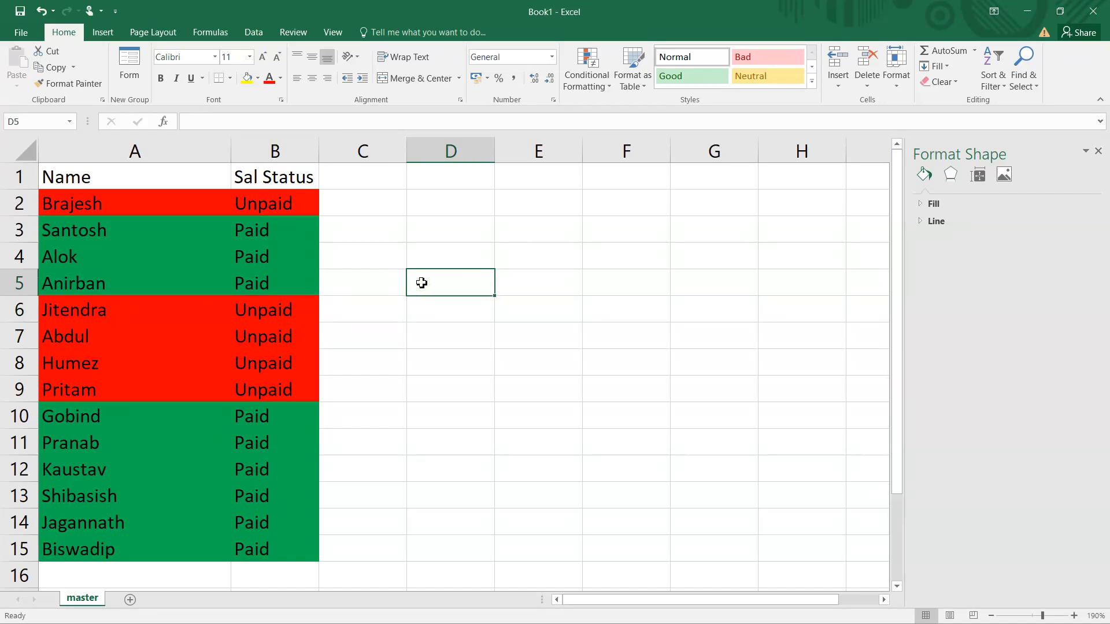
pyautogui.write('=cpo')
pyautogui.press('BackSpace')
pyautogui.press('BackSpace')
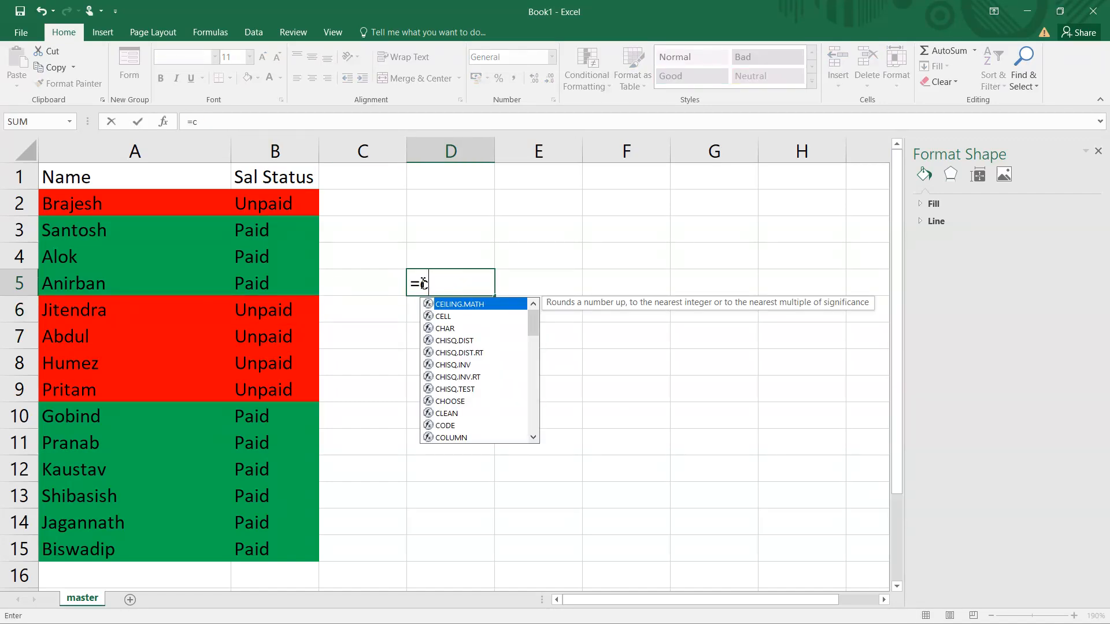
pyautogui.write('oou')
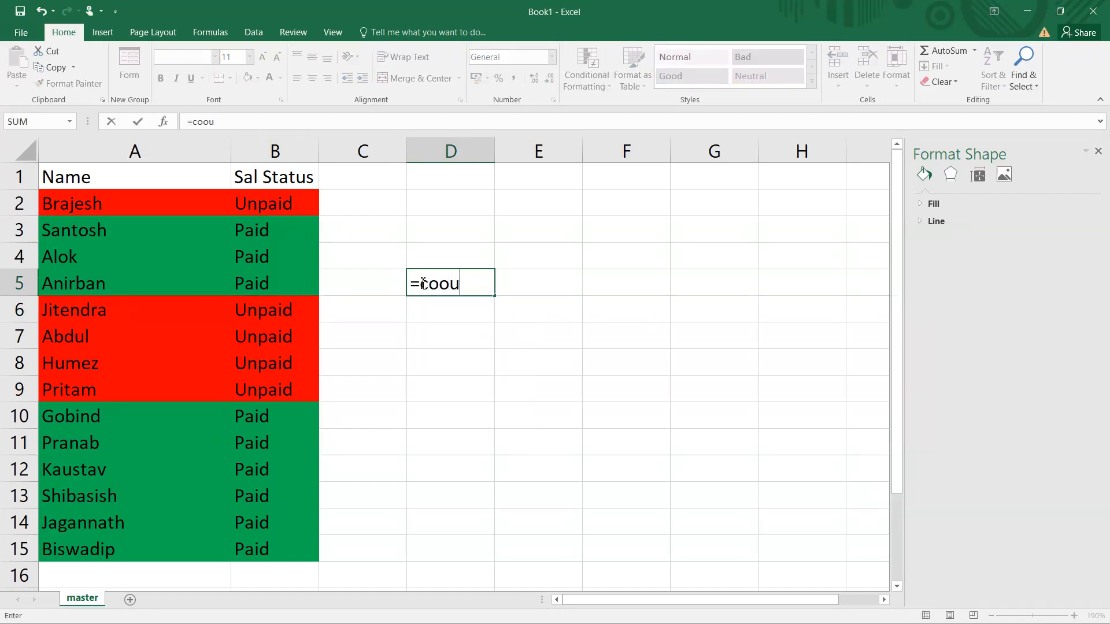
pyautogui.press('BackSpace')
pyautogui.press('BackSpace')
pyautogui.write('untif')
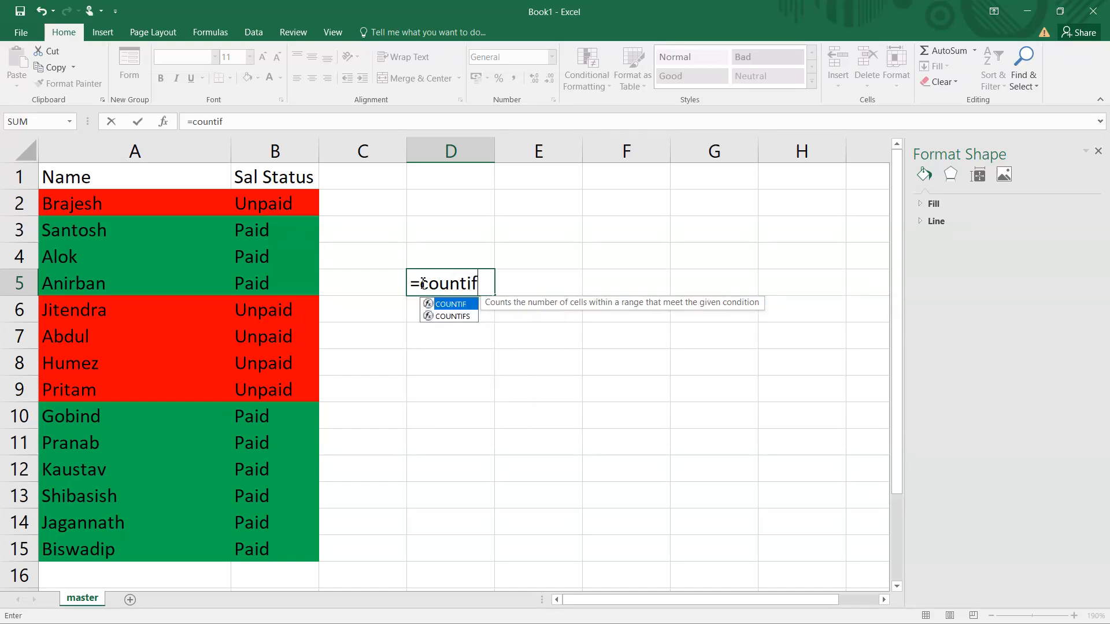
pyautogui.press('Tab')
pyautogui.press('BackSpace')
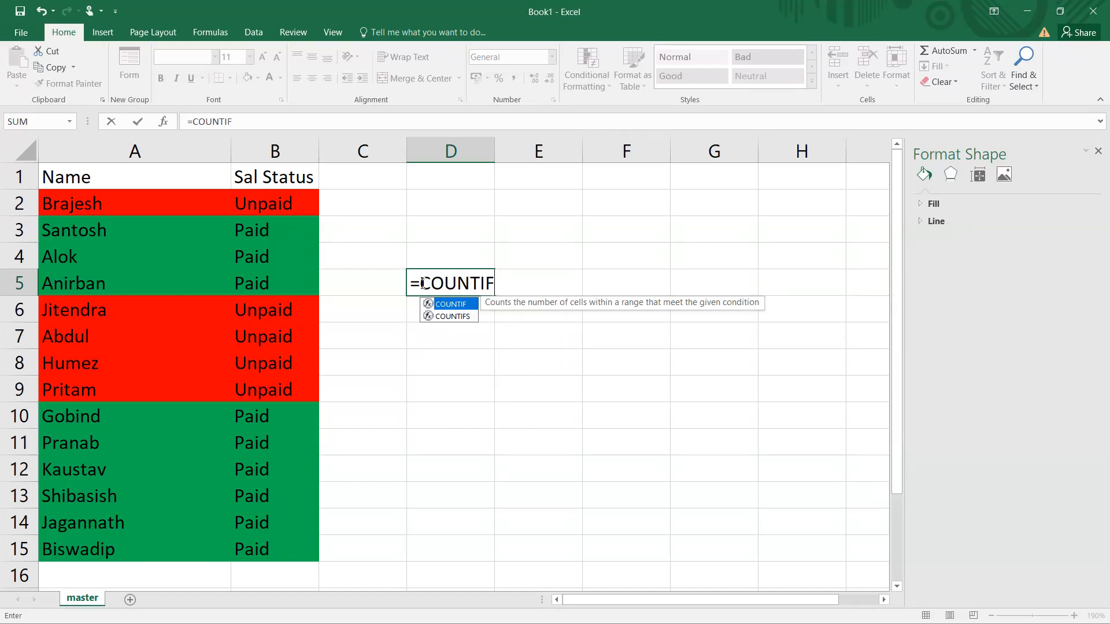
pyautogui.write('s')
pyautogui.press('Tab')
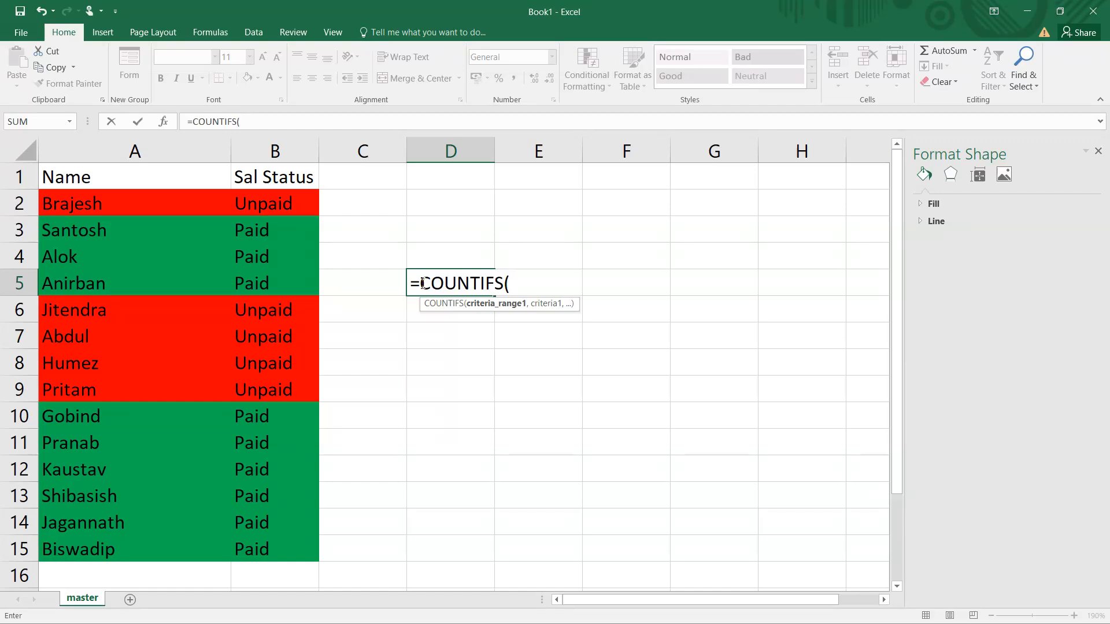
pyautogui.moveTo(258, 201); pyautogui.dragTo(277, 552)
pyautogui.write(',')
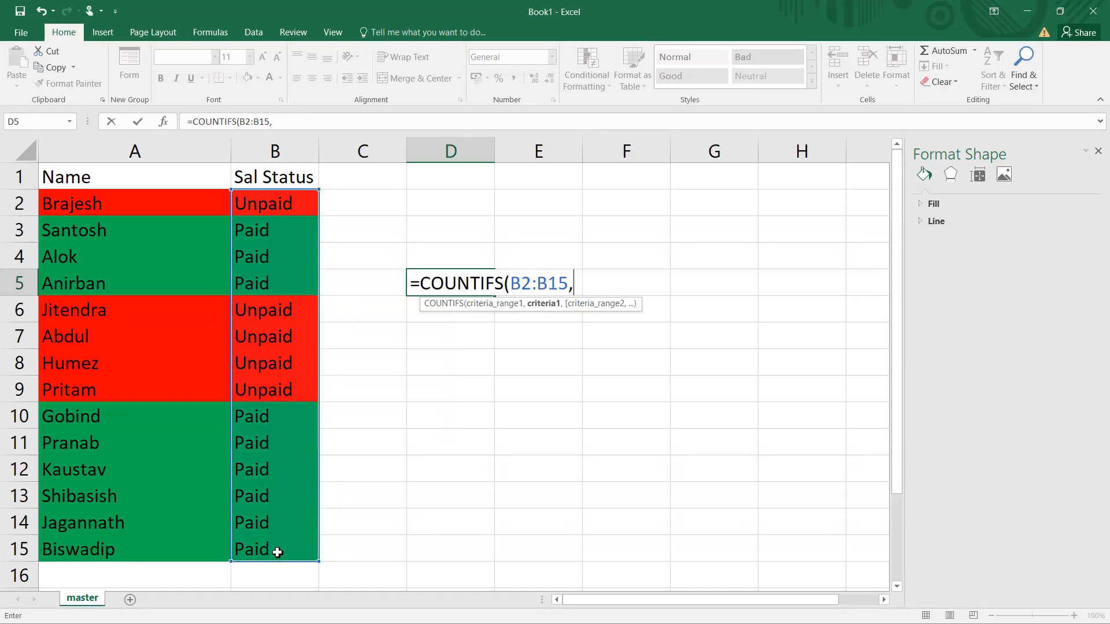
pyautogui.write('"Unpai')
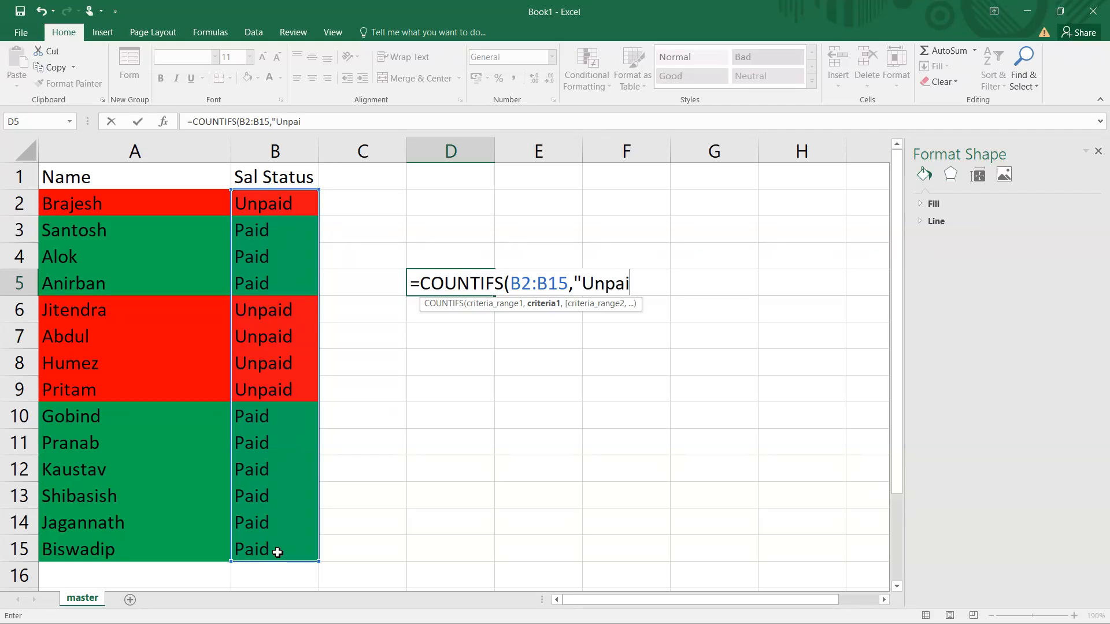
pyautogui.write('d")')
pyautogui.press('Return')
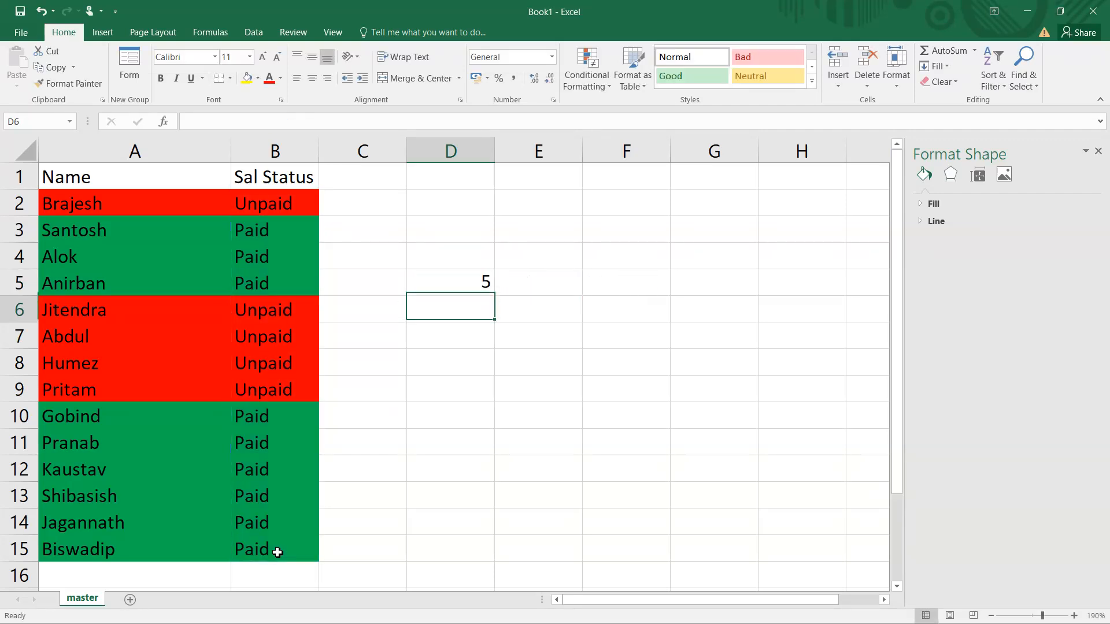
# Step: Label the unpaid count by entering Pending in cell C5
pyautogui.click(381, 284)
pyautogui.write('Pending')
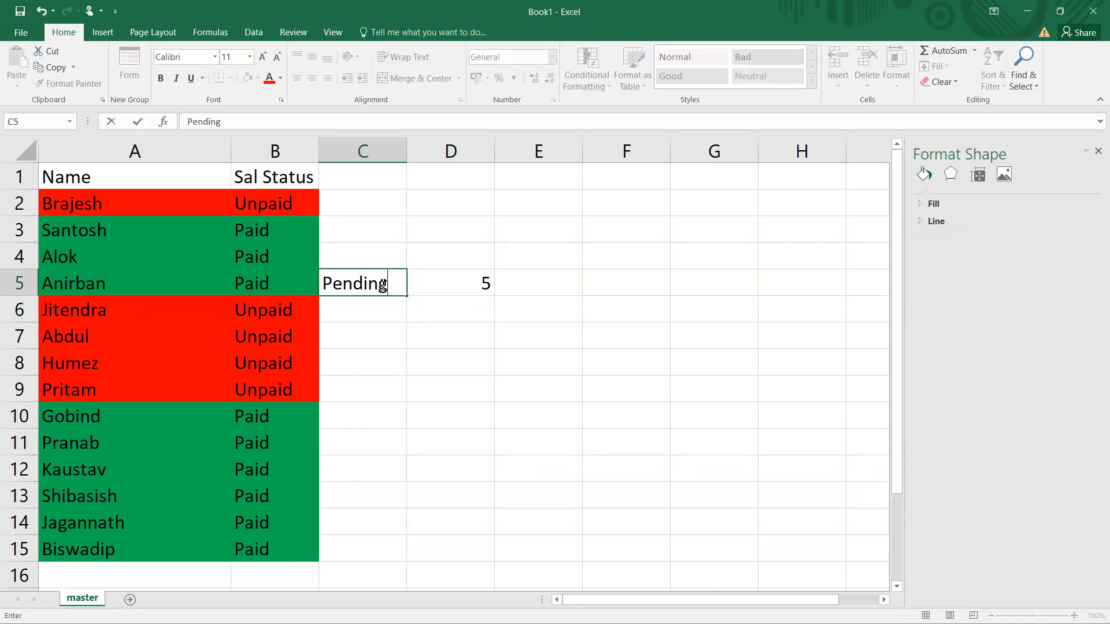
pyautogui.press('Return')
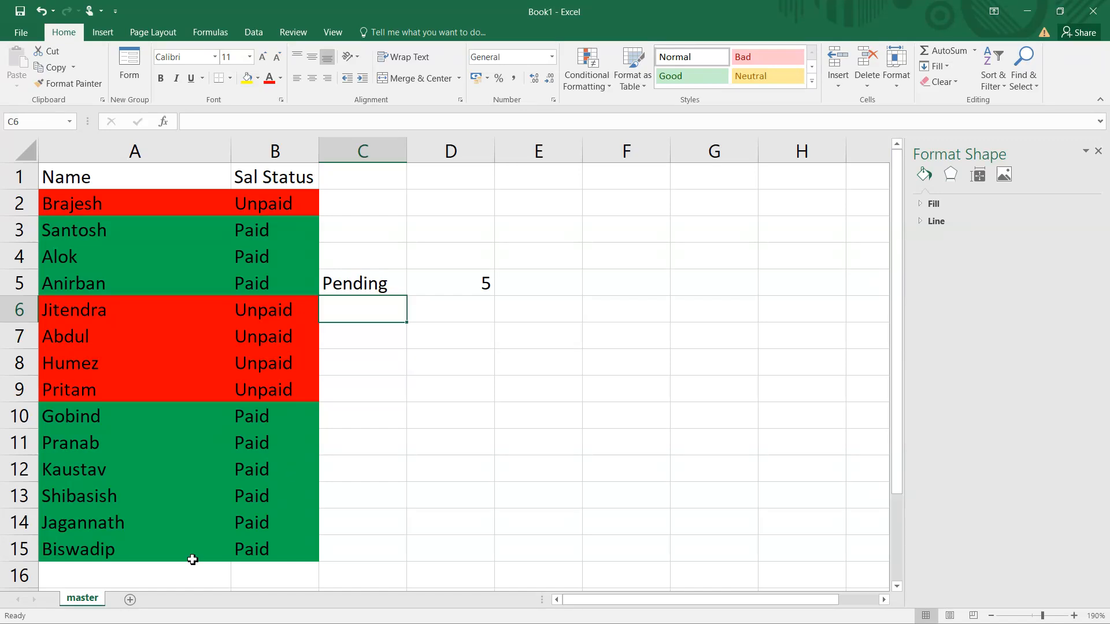
# Step: Rename the worksheet as march
pyautogui.doubleClick(84, 599)
pyautogui.write('ma')
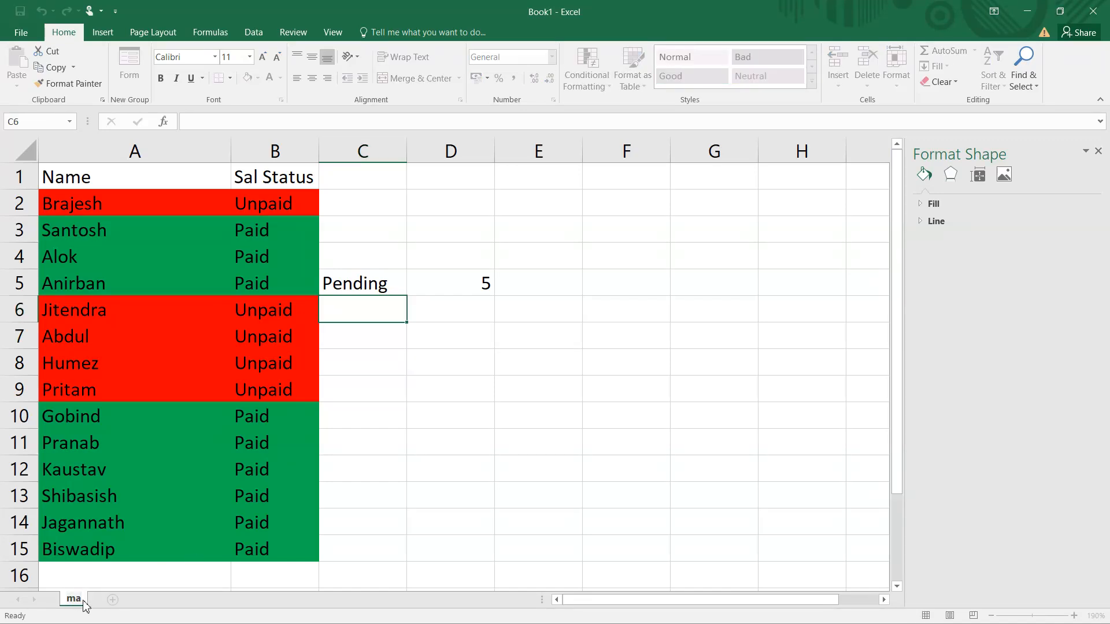
pyautogui.write('rch')
pyautogui.press('Return')
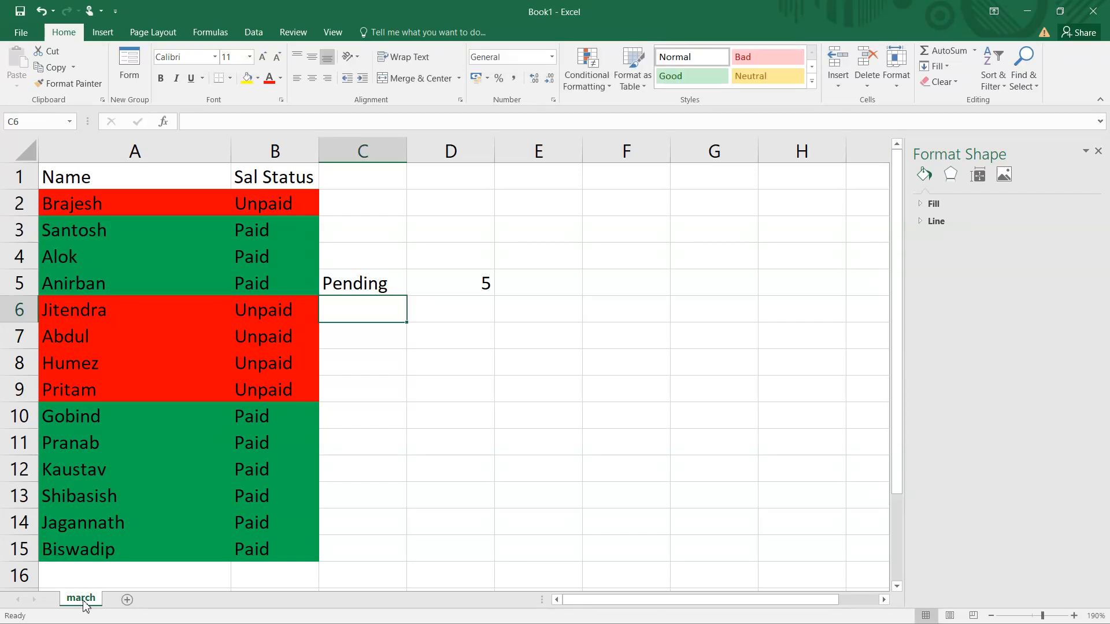
# Step: Duplicate the march sheet, placing the copy after it, and rename the copy as april
pyautogui.rightClick(84, 601)
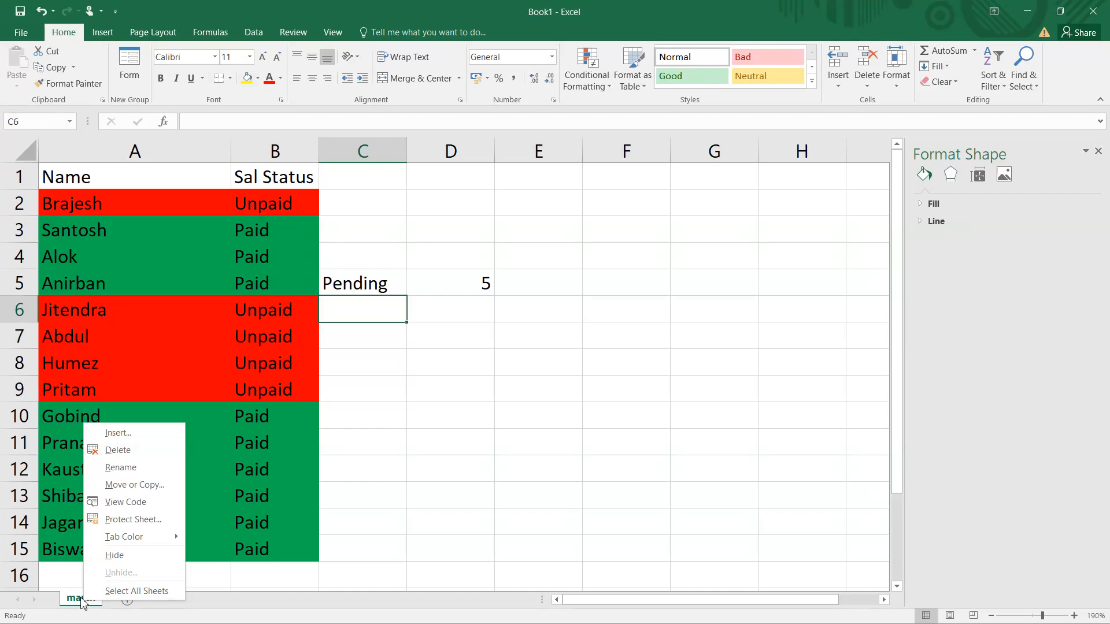
pyautogui.click(79, 604)
pyautogui.moveTo(79, 604); pyautogui.dragTo(124, 587)
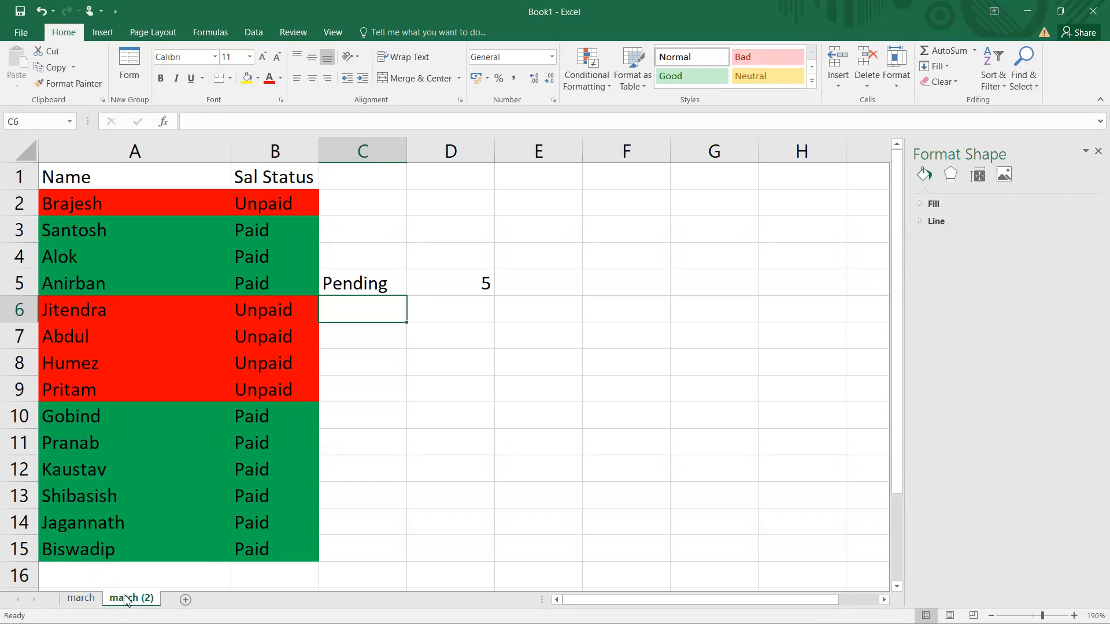
pyautogui.doubleClick(127, 598)
pyautogui.write('april')
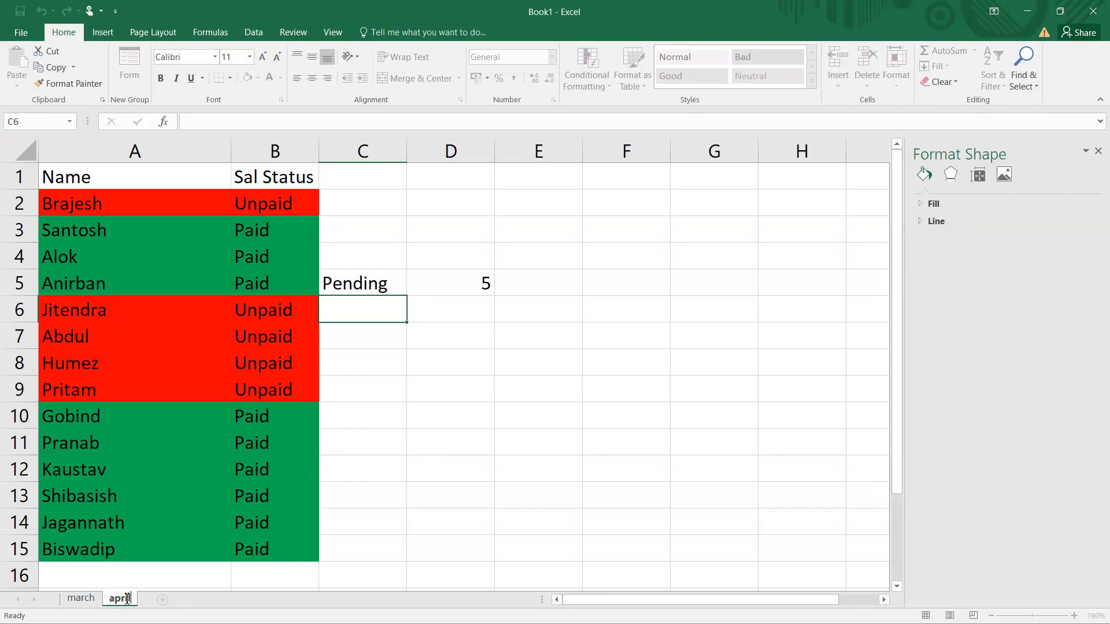
pyautogui.press('Return')
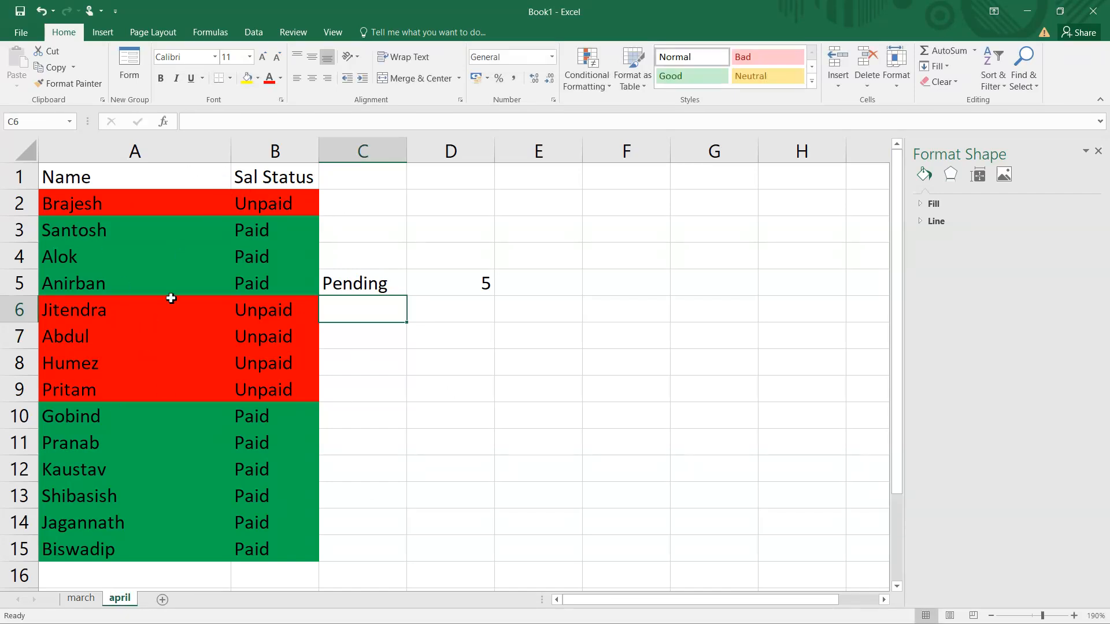
# Step: Change the salary status in cell B4 of the april sheet to Unpaid
pyautogui.click(260, 263)
pyautogui.write('Unpaid')
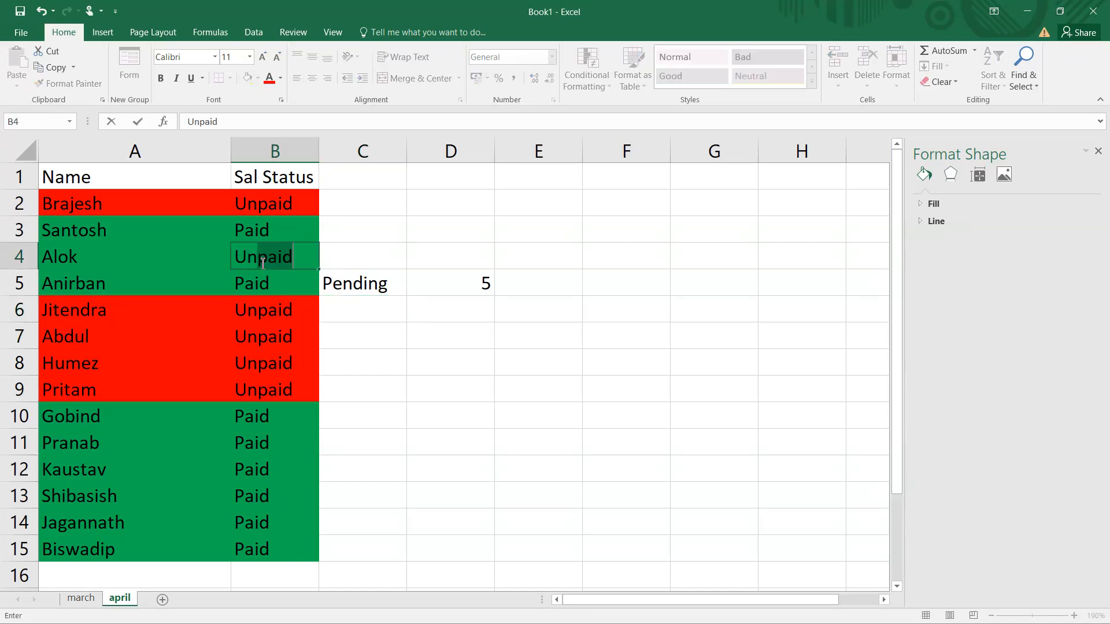
pyautogui.press('Return')
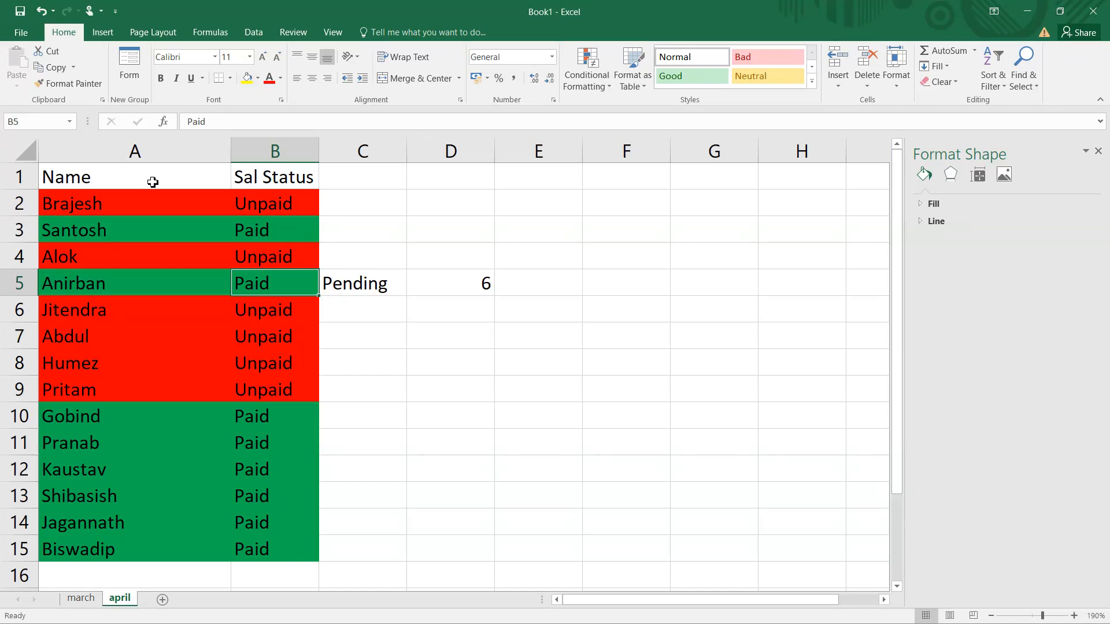
# Step: Clear the conditional formatting rules from the entire april sheet
pyautogui.moveTo(62, 189); pyautogui.dragTo(310, 540)
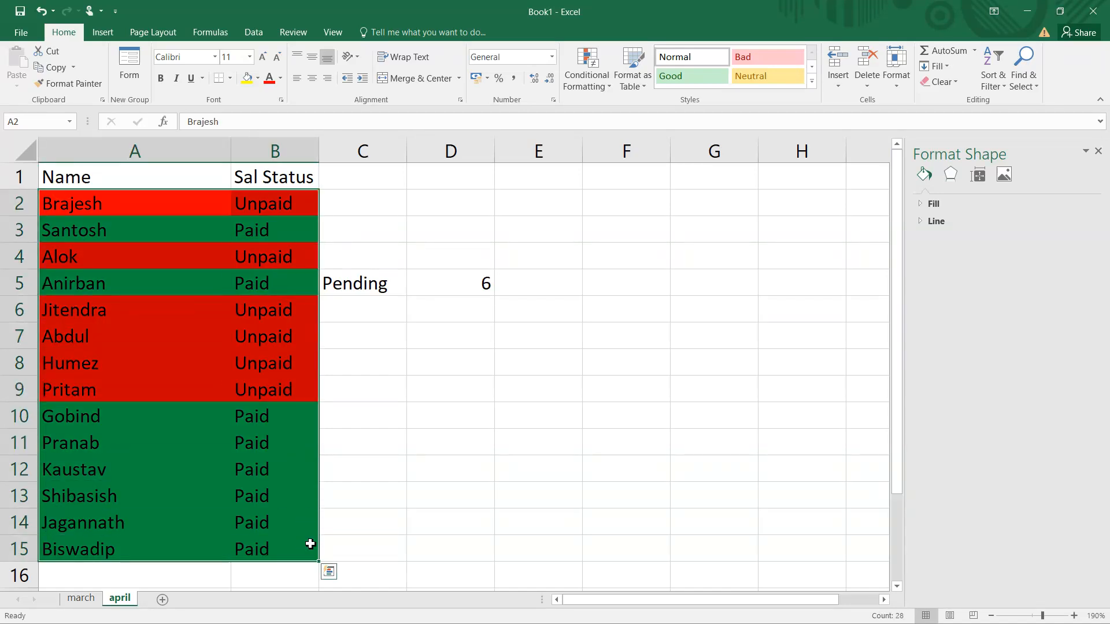
pyautogui.click(606, 66)
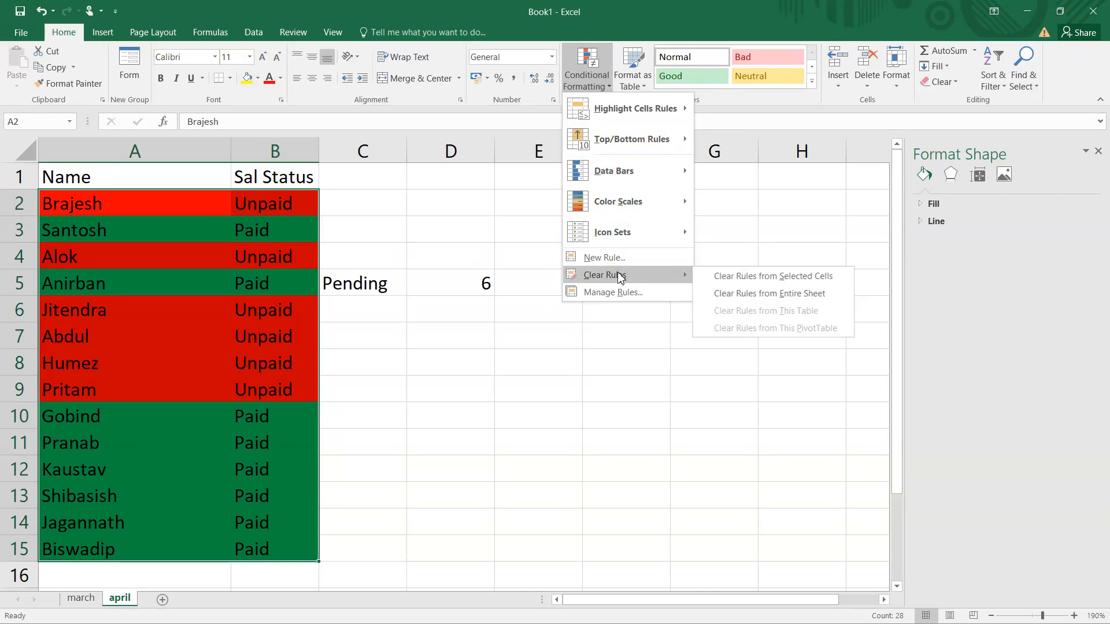
pyautogui.moveTo(632, 279)
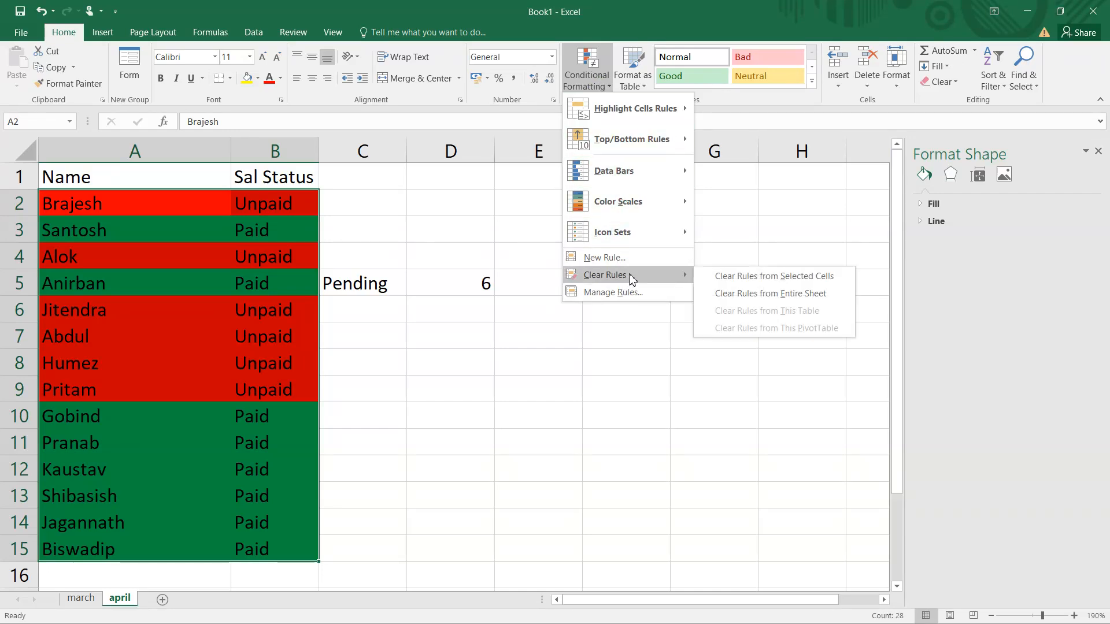
pyautogui.click(759, 292)
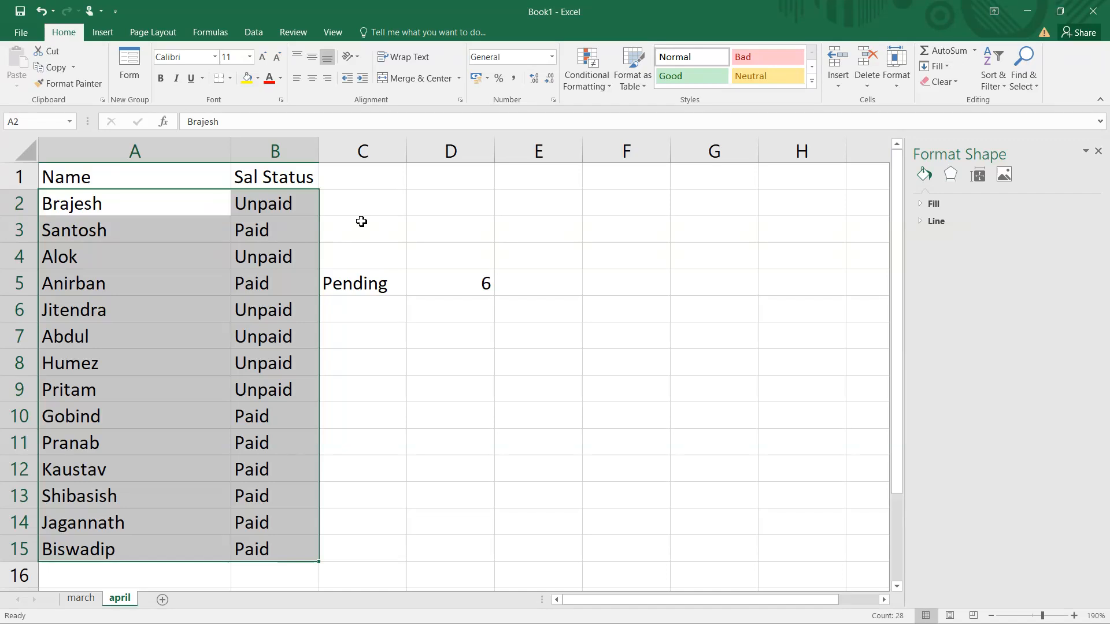
# Step: Delete all salary status entries in B2:B15 of the april sheet
pyautogui.click(461, 238)
pyautogui.click(285, 192)
pyautogui.moveTo(284, 192); pyautogui.dragTo(294, 545)
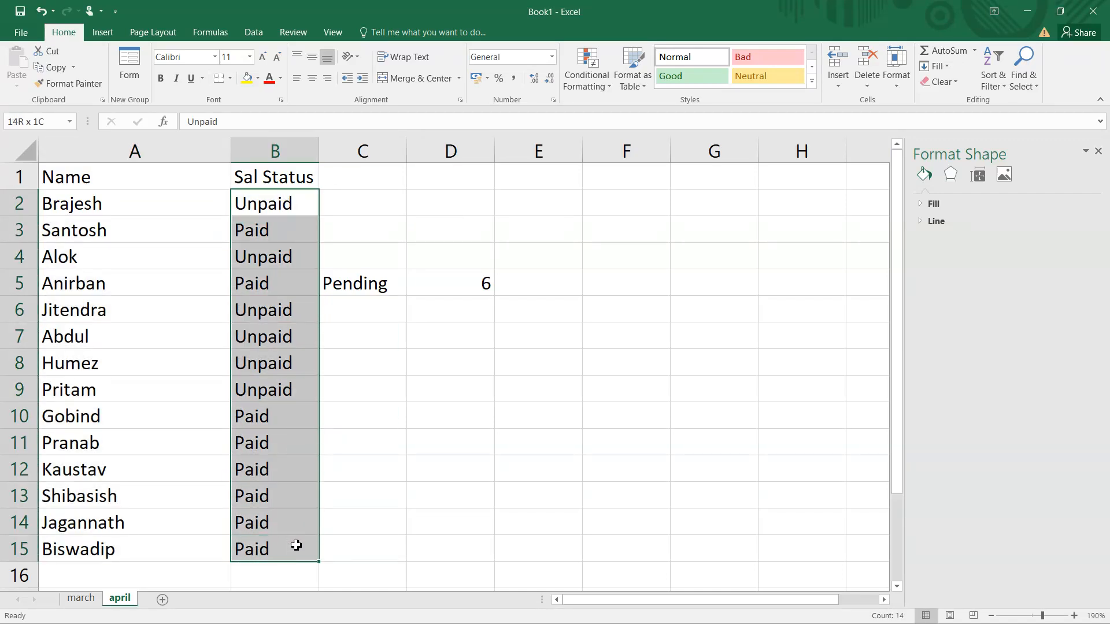
pyautogui.press('Delete')
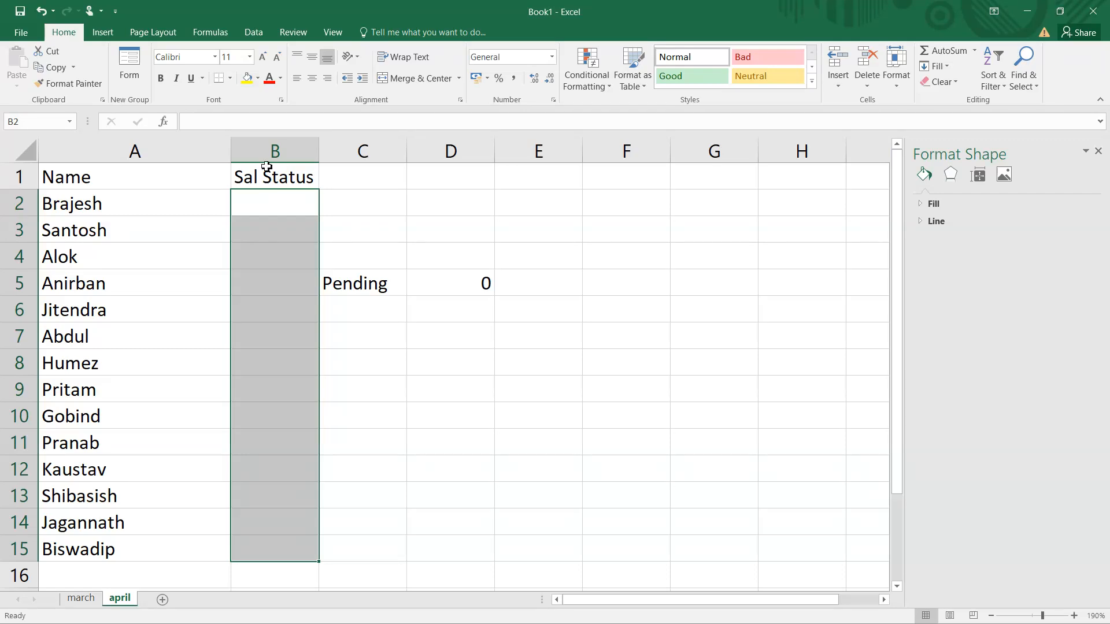
# Step: Start a formula-based conditional formatting rule for A2:B15 of the april sheet with the formula =$B2="Paid"
pyautogui.moveTo(74, 174); pyautogui.dragTo(273, 541)
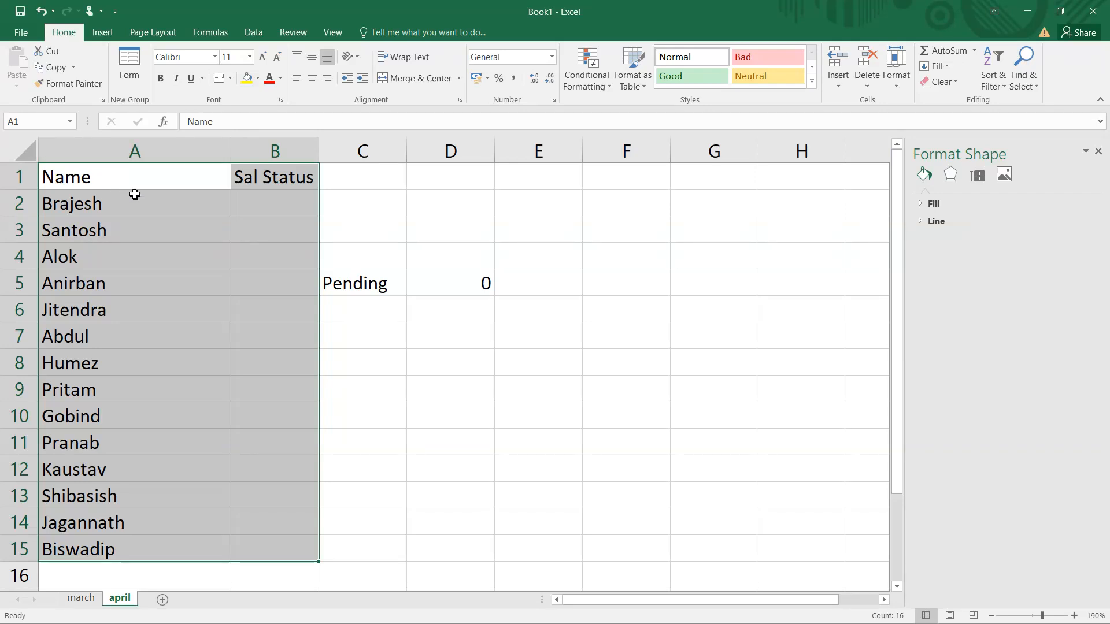
pyautogui.click(140, 229)
pyautogui.moveTo(58, 197); pyautogui.dragTo(260, 542)
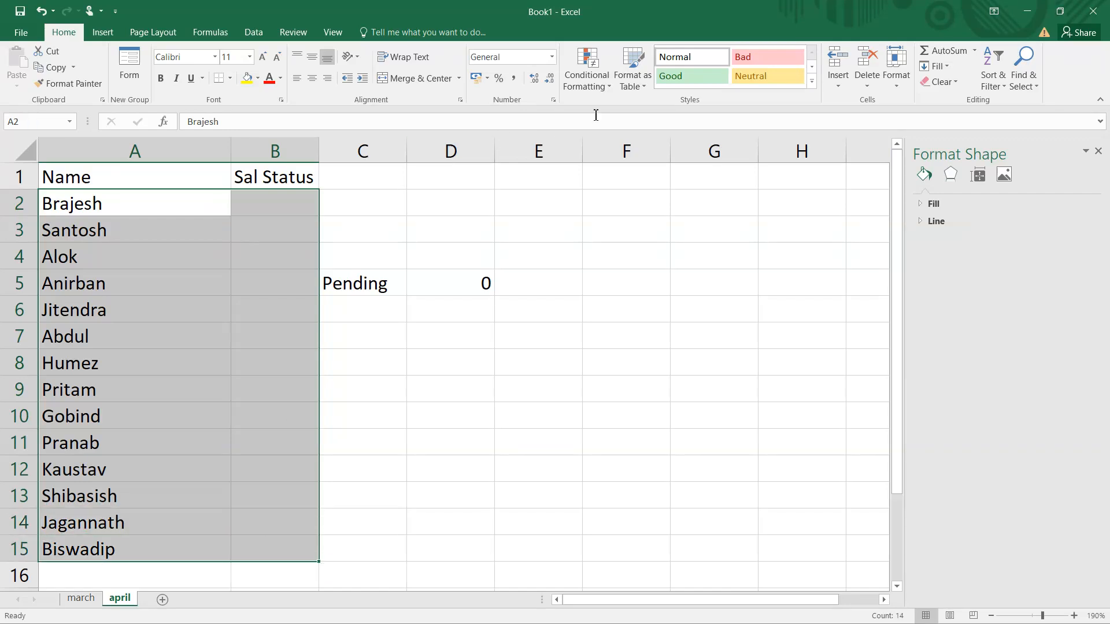
pyautogui.click(591, 73)
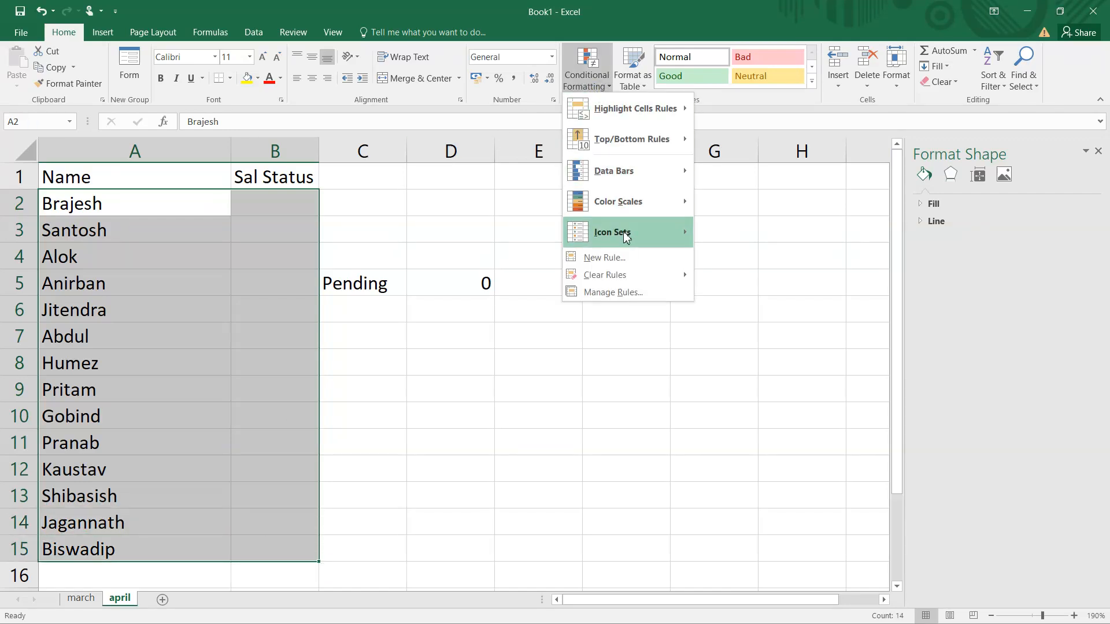
pyautogui.click(621, 261)
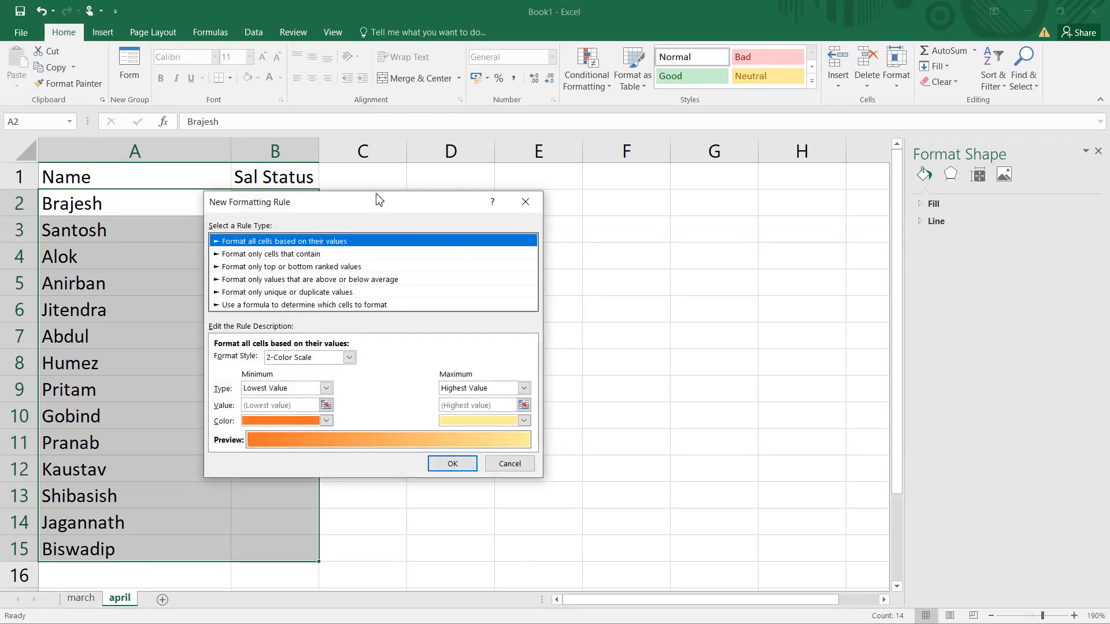
pyautogui.click(594, 346)
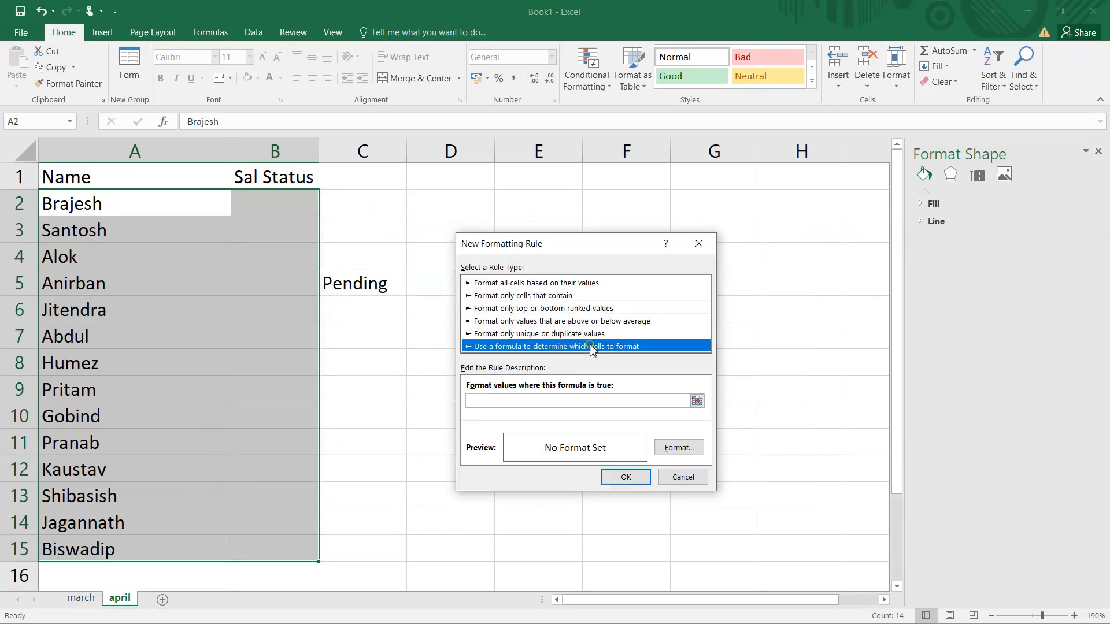
pyautogui.click(502, 401)
pyautogui.write('=')
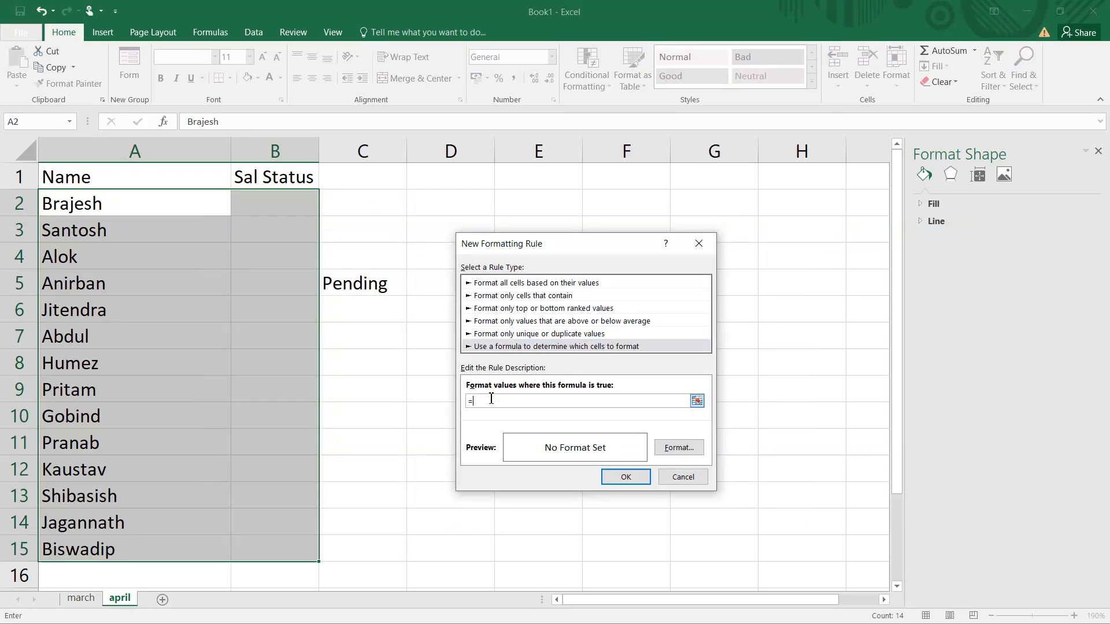
pyautogui.click(278, 201)
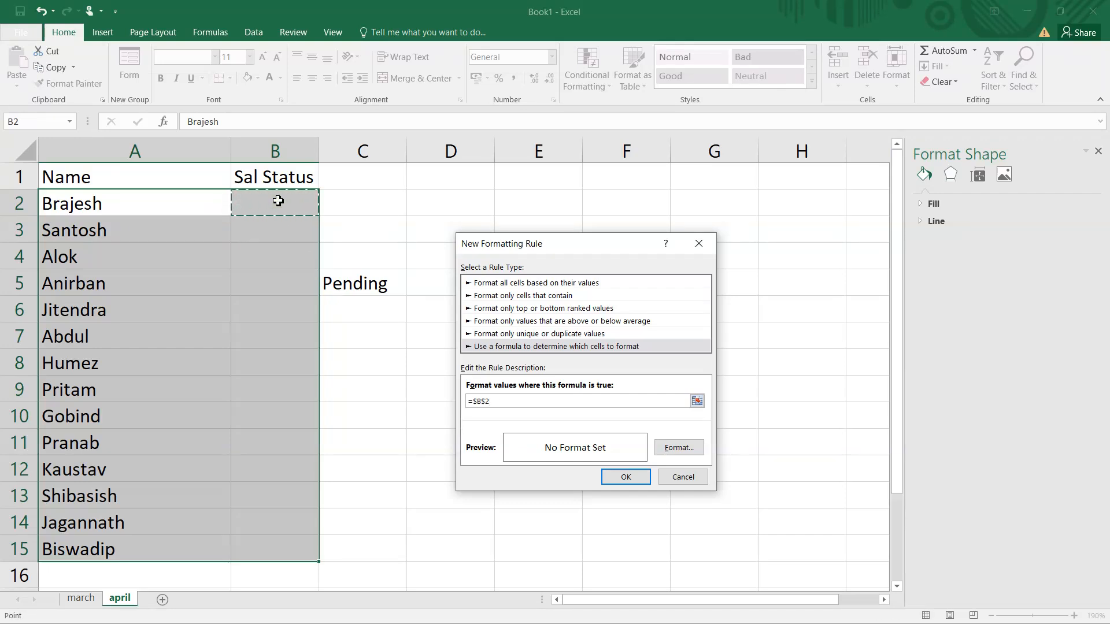
pyautogui.write('="Paid')
pyautogui.click(487, 401)
pyautogui.press('BackSpace')
# Step: Format the Paid rule with a green fill and bold font, and apply it to the selected range
pyautogui.click(681, 449)
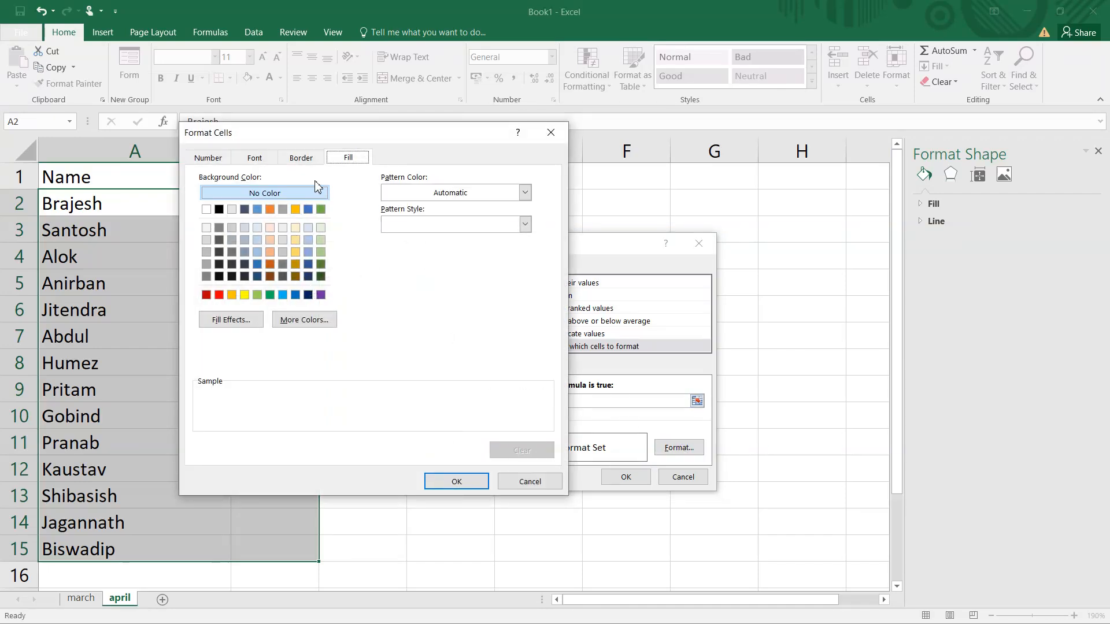
pyautogui.click(270, 295)
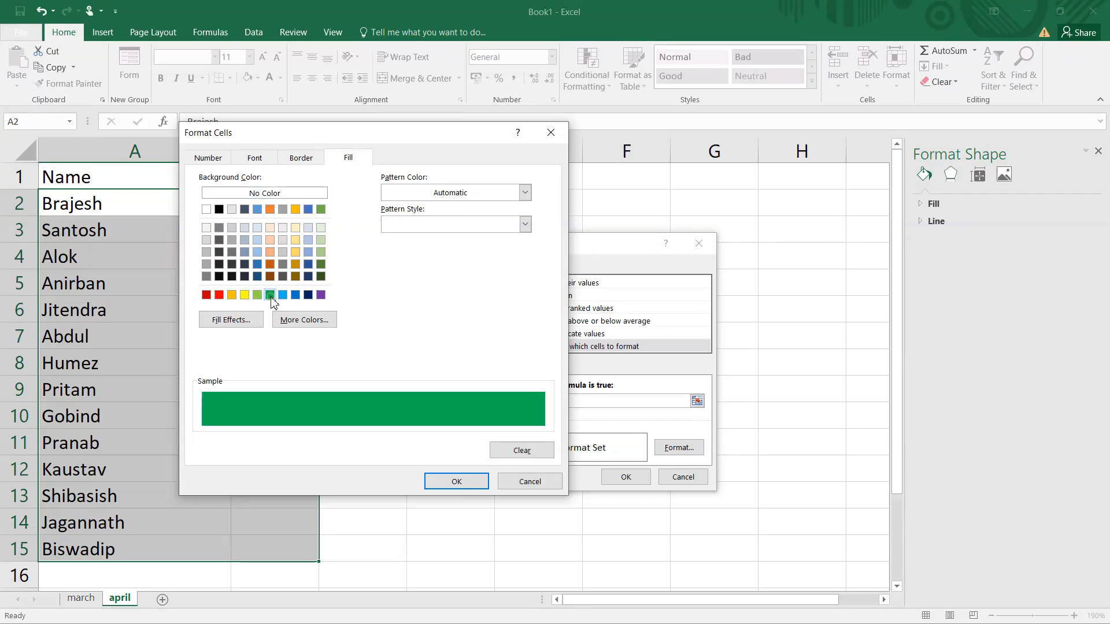
pyautogui.click(255, 158)
pyautogui.click(366, 226)
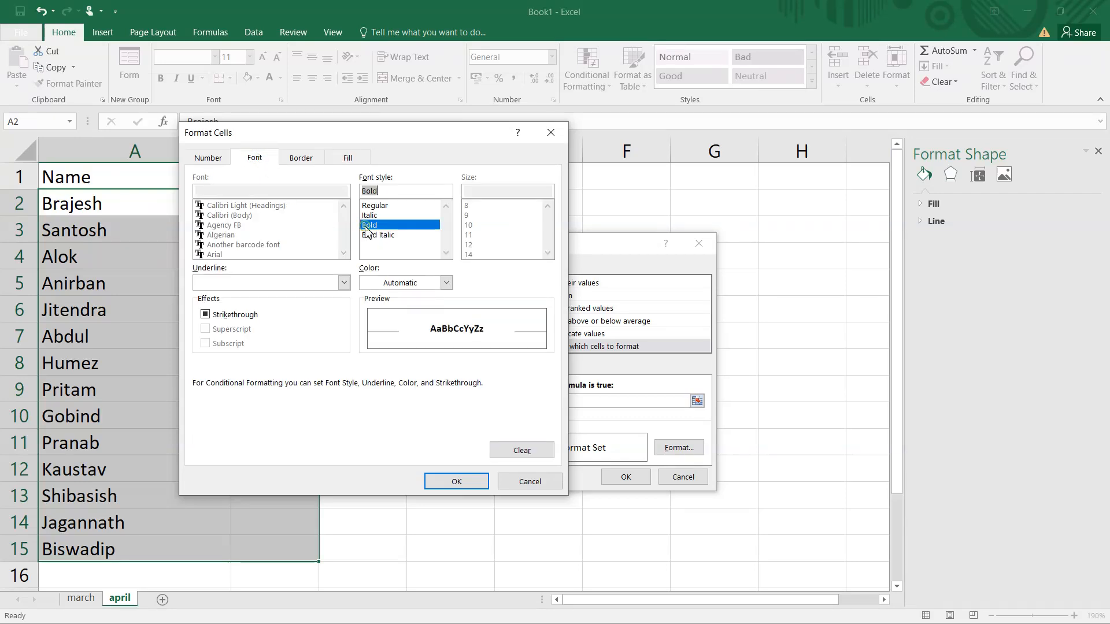
pyautogui.click(457, 482)
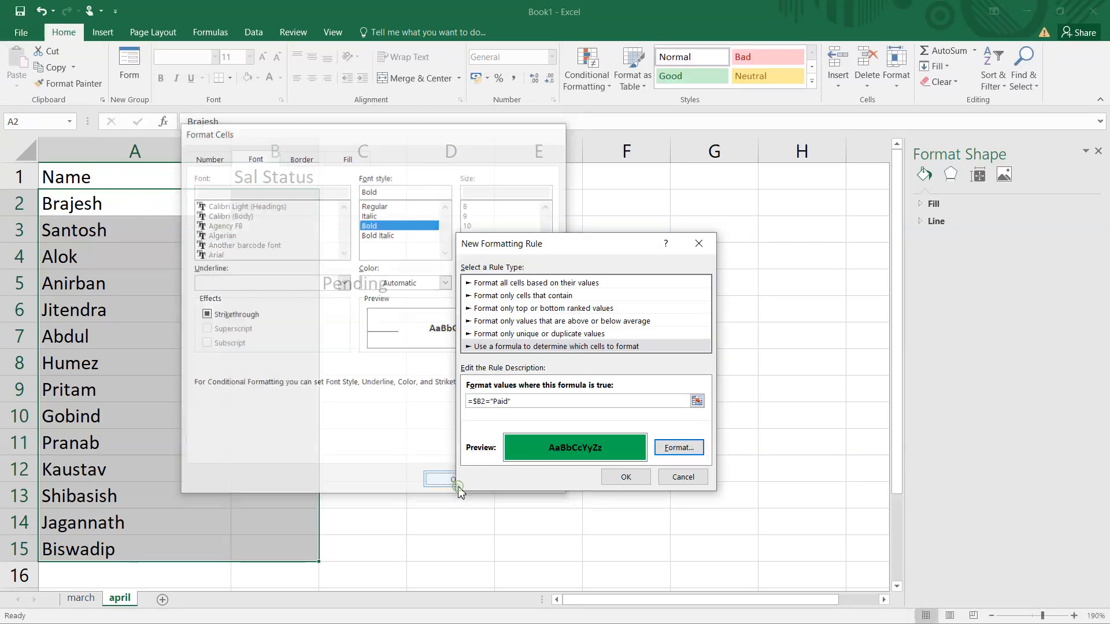
pyautogui.click(624, 476)
# Step: Enter Paid as the salary status in cell B6 of the april sheet
pyautogui.click(285, 316)
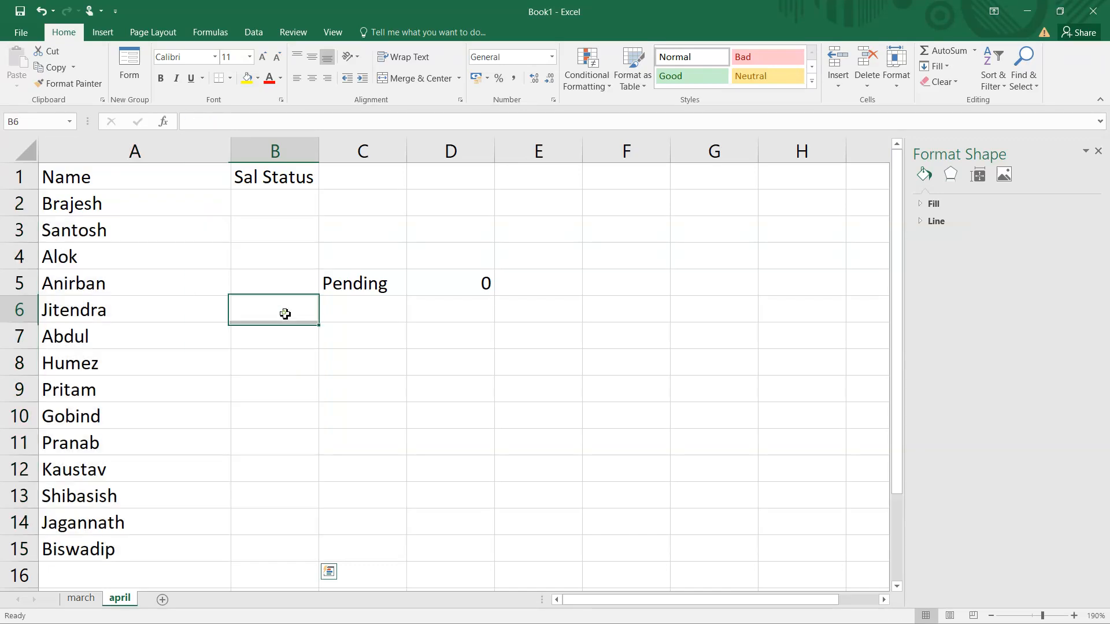
pyautogui.write('Pai')
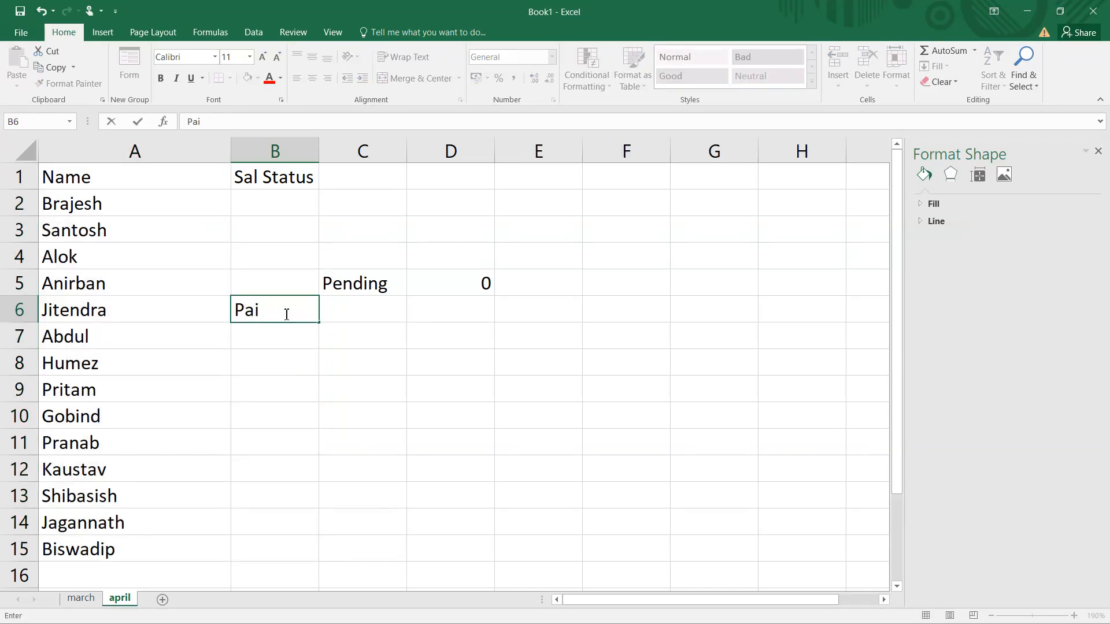
pyautogui.write('d')
pyautogui.press('Return')
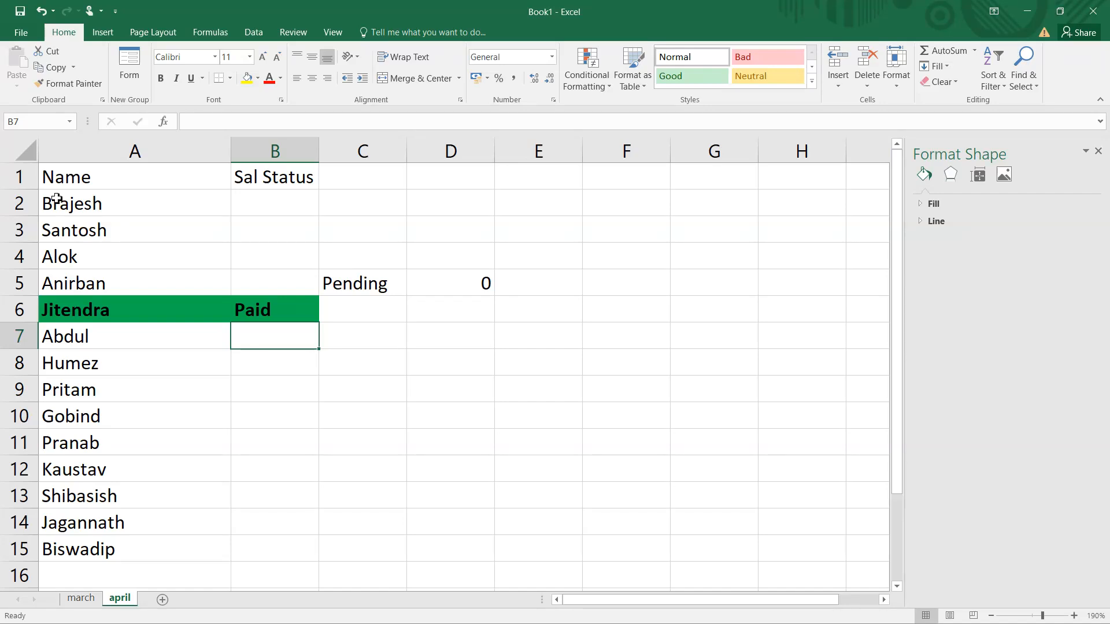
# Step: Start another formula-based conditional formatting rule for A2:B15 with the formula =$b2="Unpaid"
pyautogui.moveTo(56, 198); pyautogui.dragTo(284, 553)
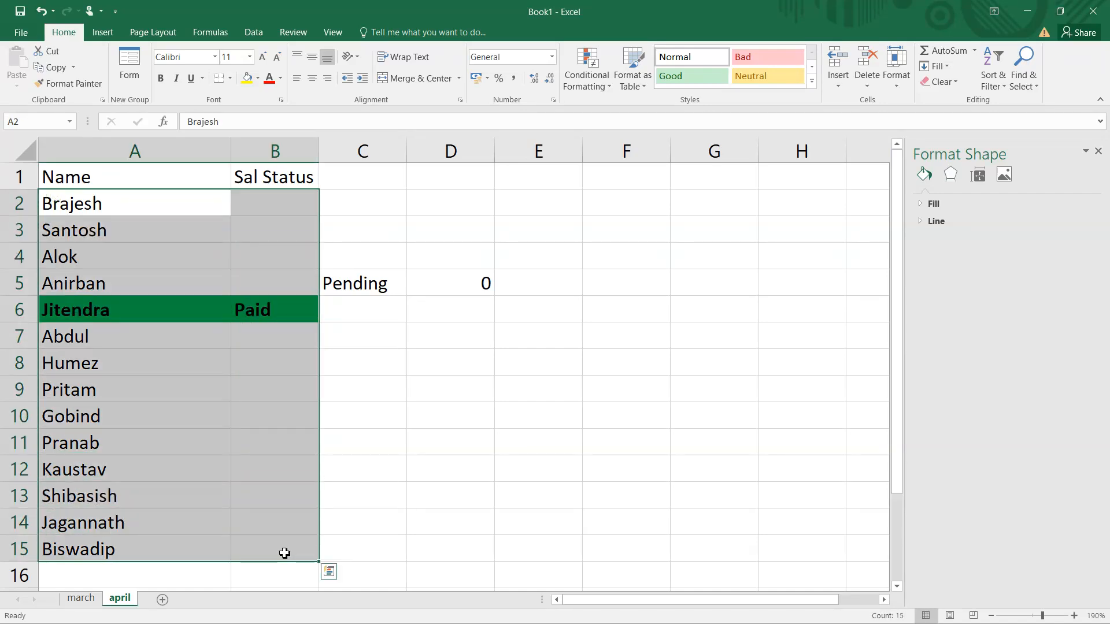
pyautogui.click(585, 81)
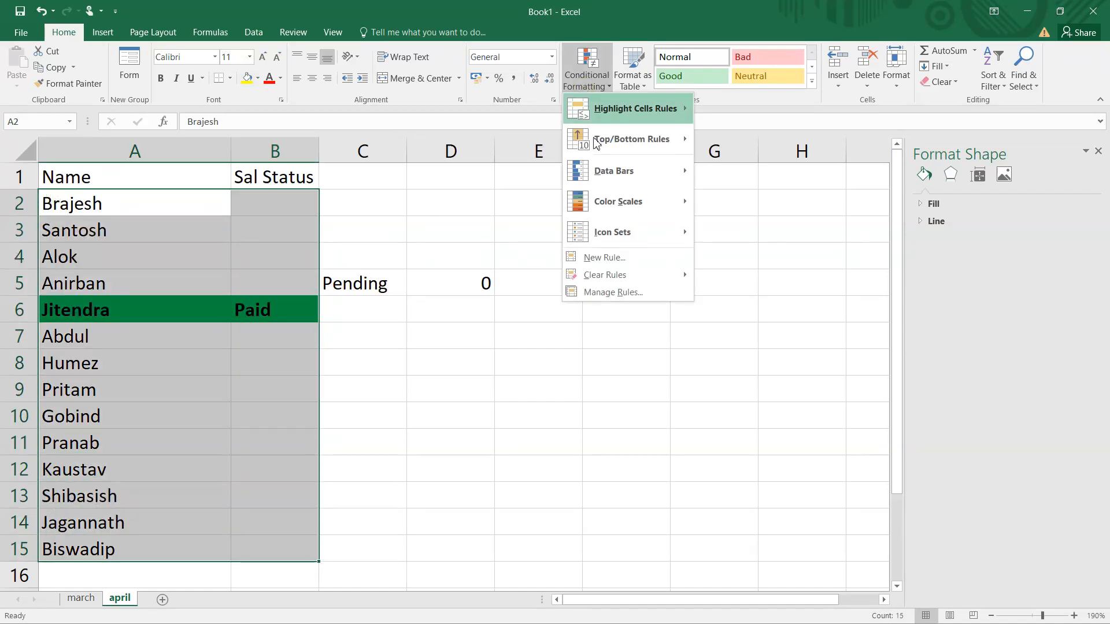
pyautogui.click(606, 256)
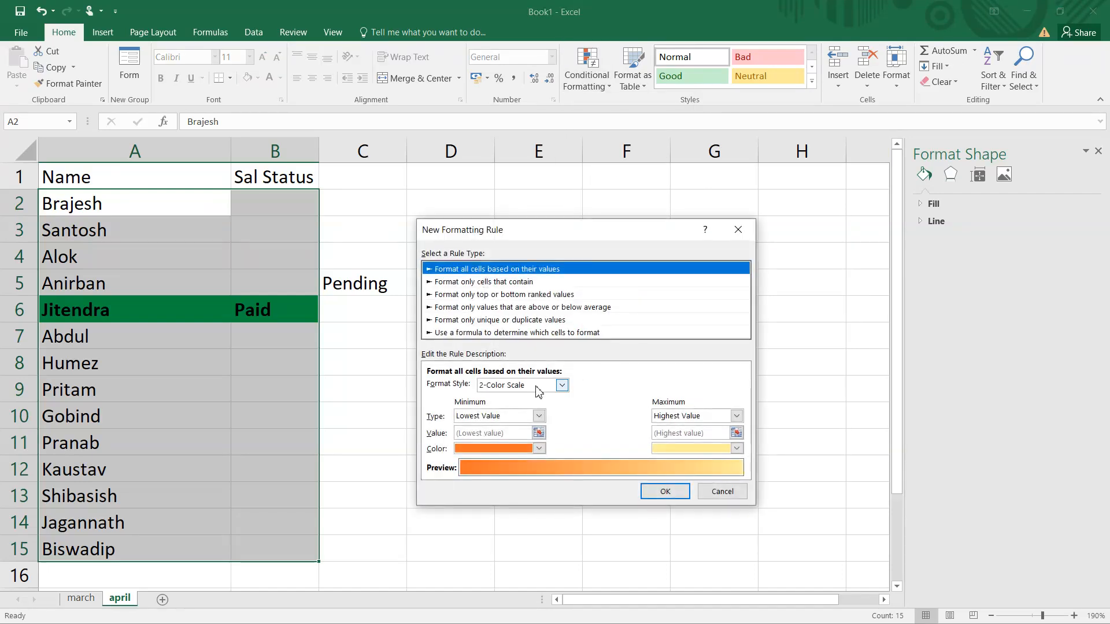
pyautogui.click(500, 333)
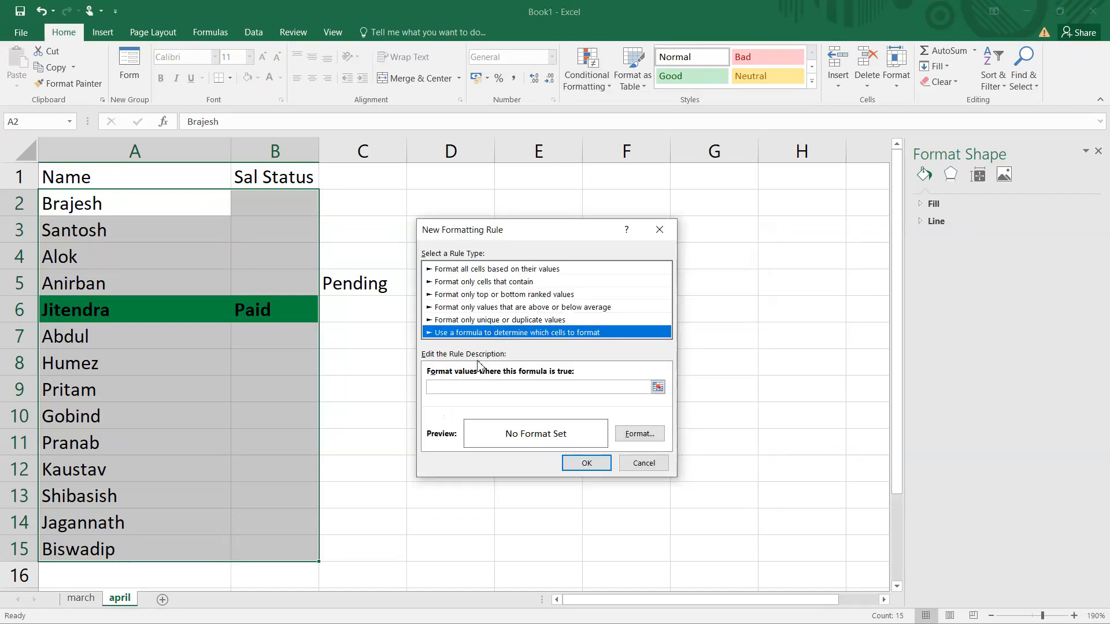
pyautogui.click(458, 388)
pyautogui.write('=')
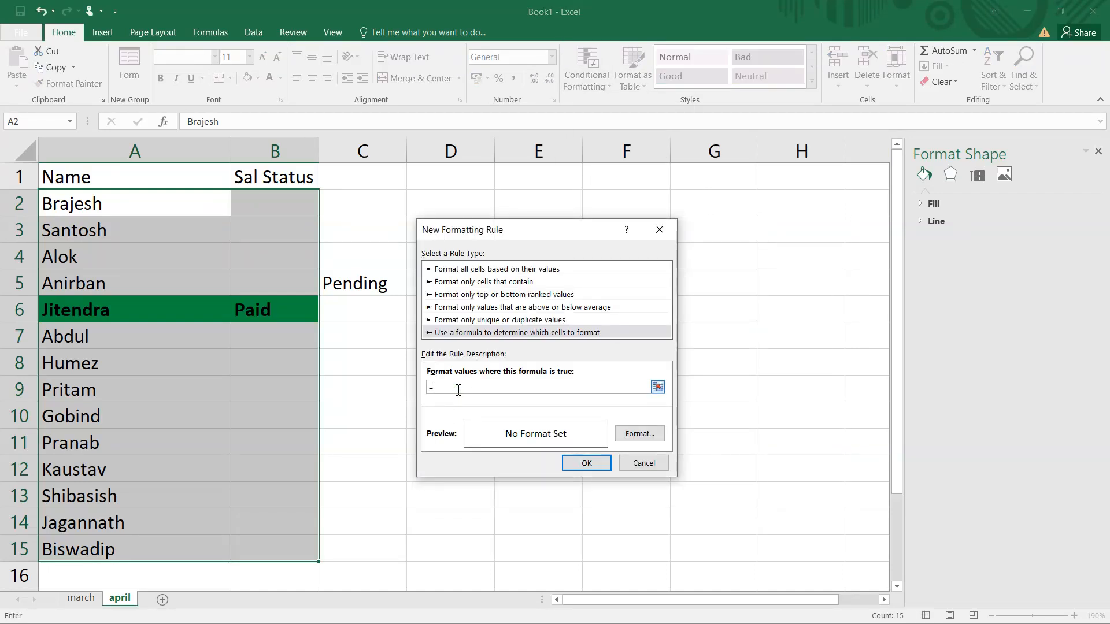
pyautogui.write('$b2="Unpaid')
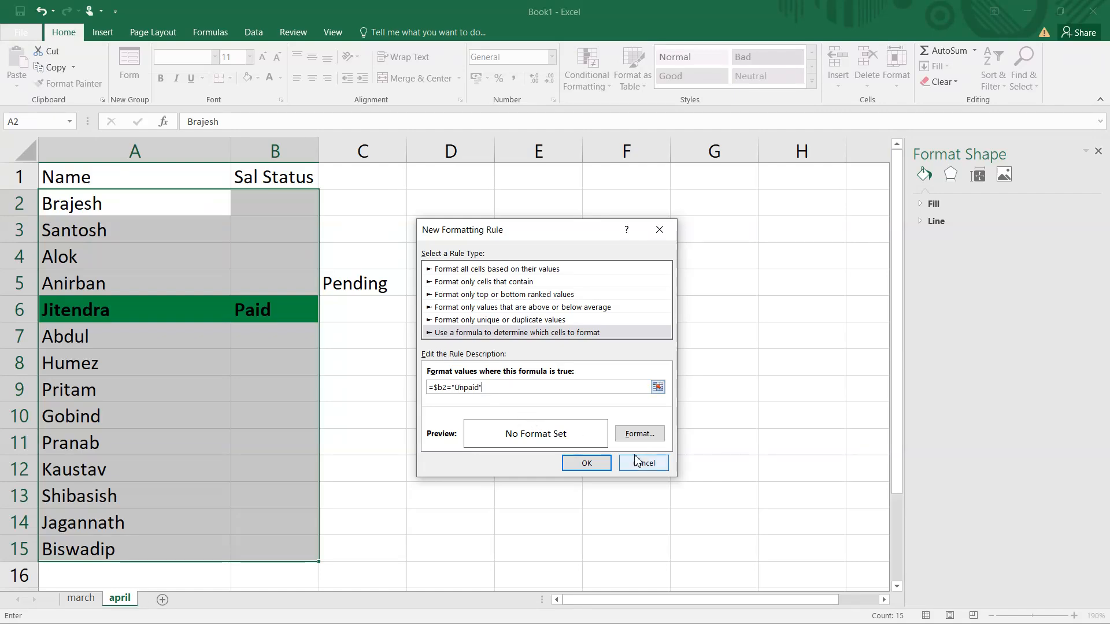
# Step: Format the Unpaid rule with a red fill and bold font, and apply it to the selected range
pyautogui.click(644, 437)
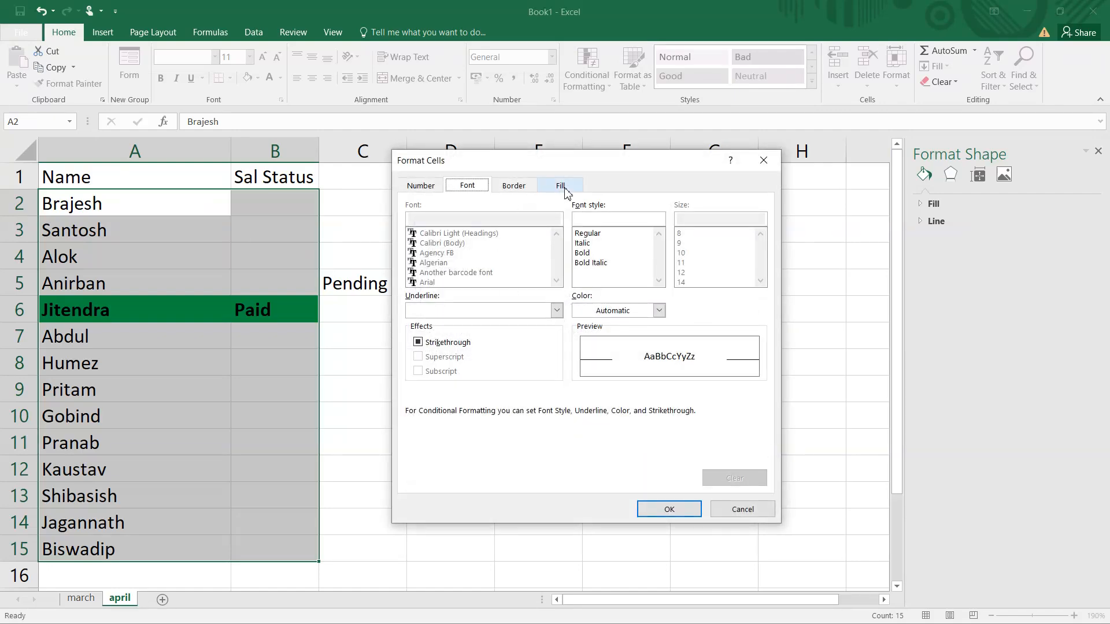
pyautogui.click(559, 185)
pyautogui.click(432, 322)
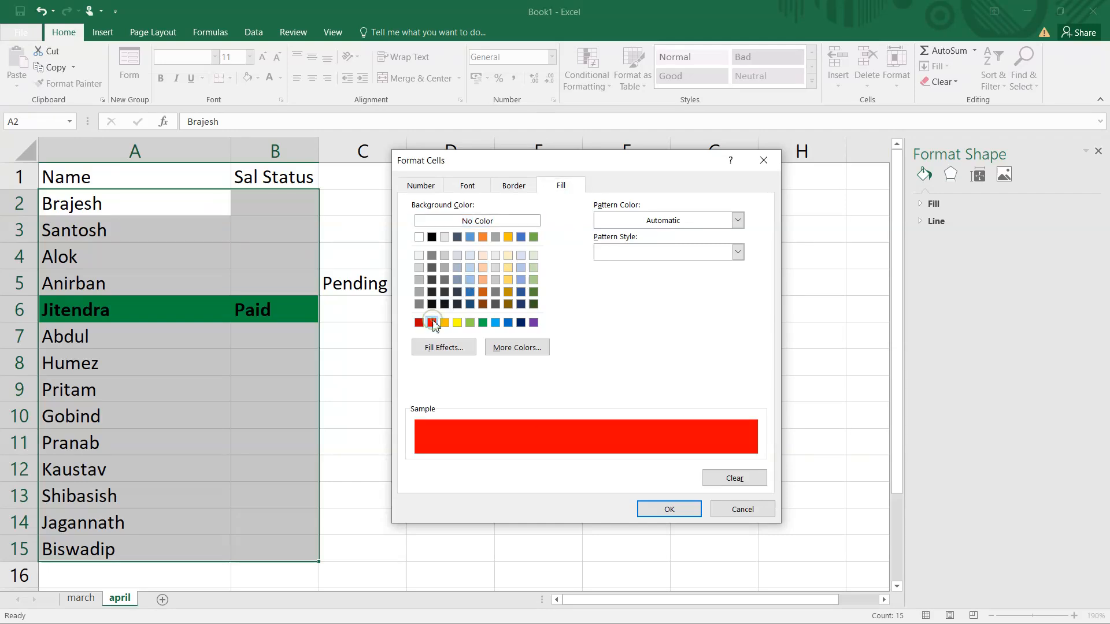
pyautogui.click(669, 509)
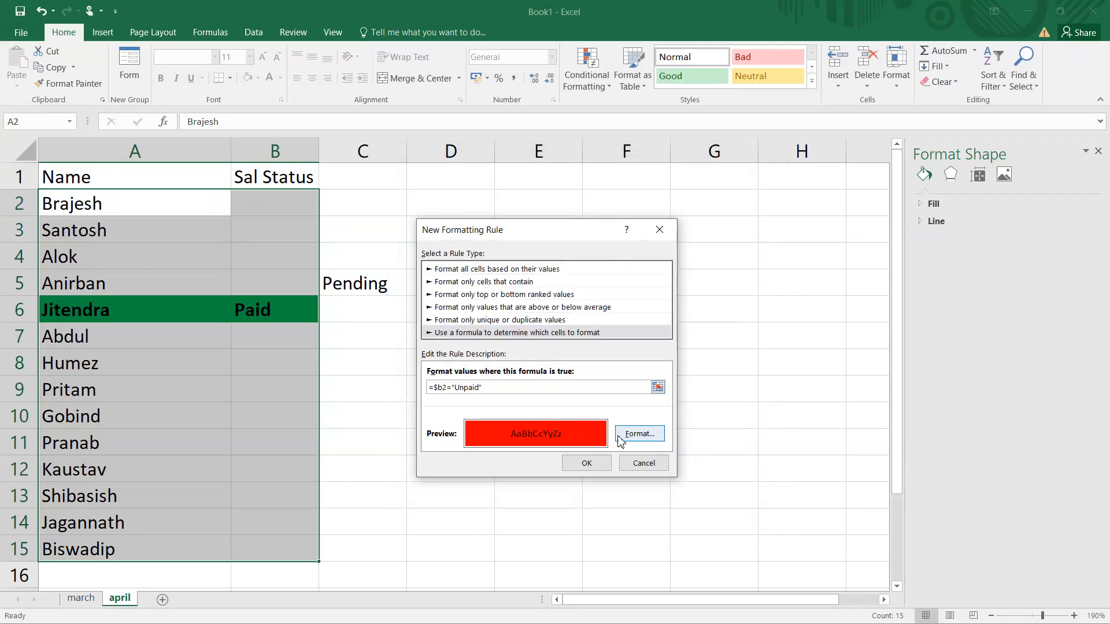
pyautogui.click(639, 434)
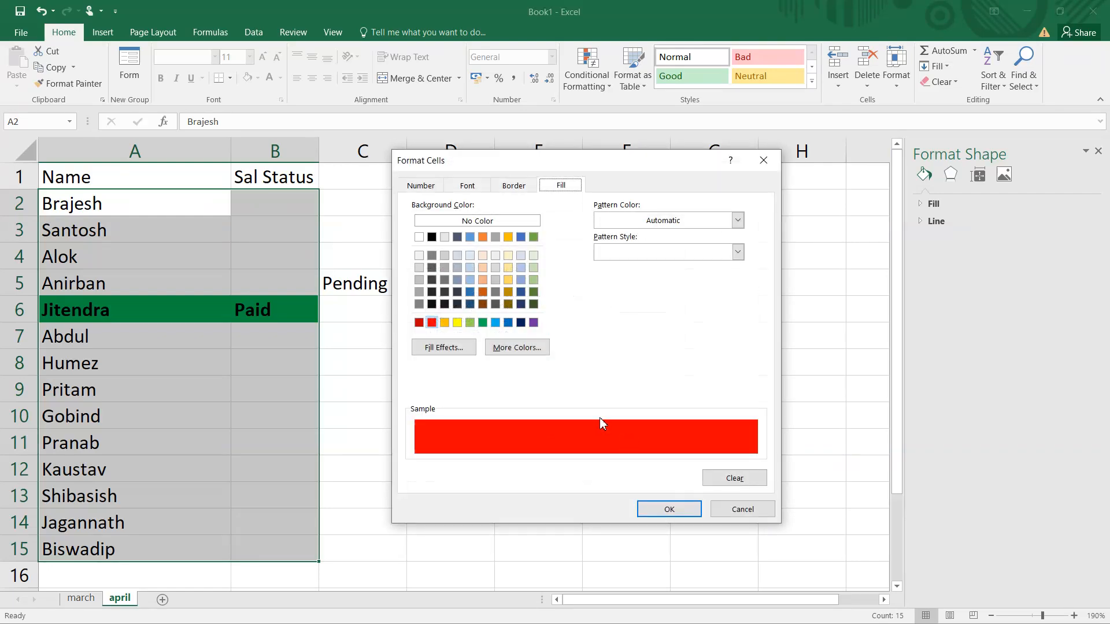
pyautogui.click(468, 187)
pyautogui.click(581, 253)
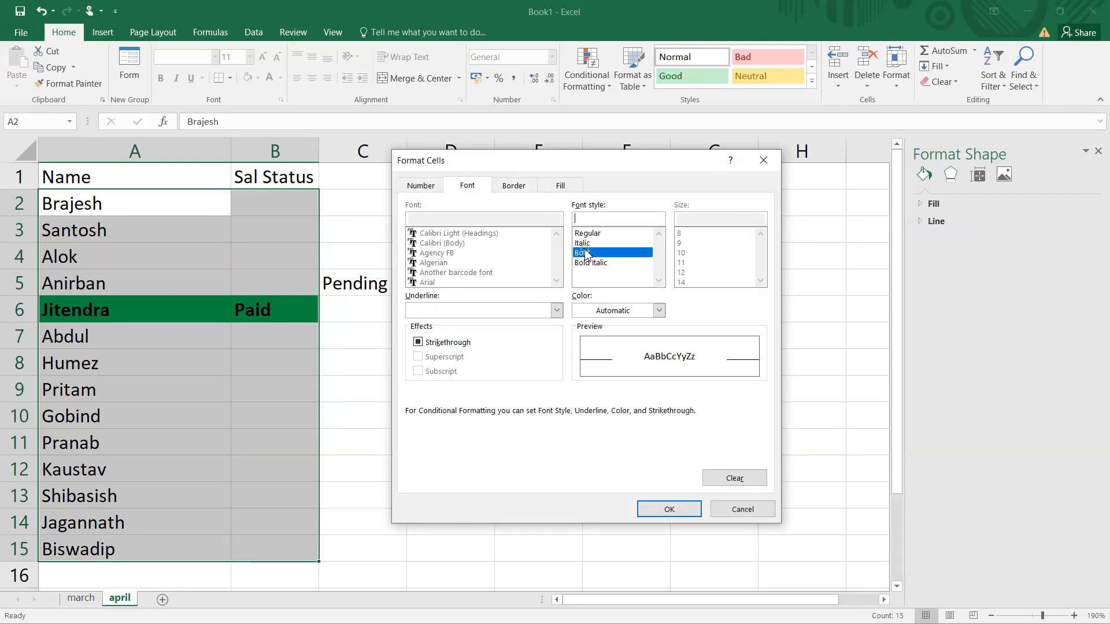
pyautogui.click(678, 511)
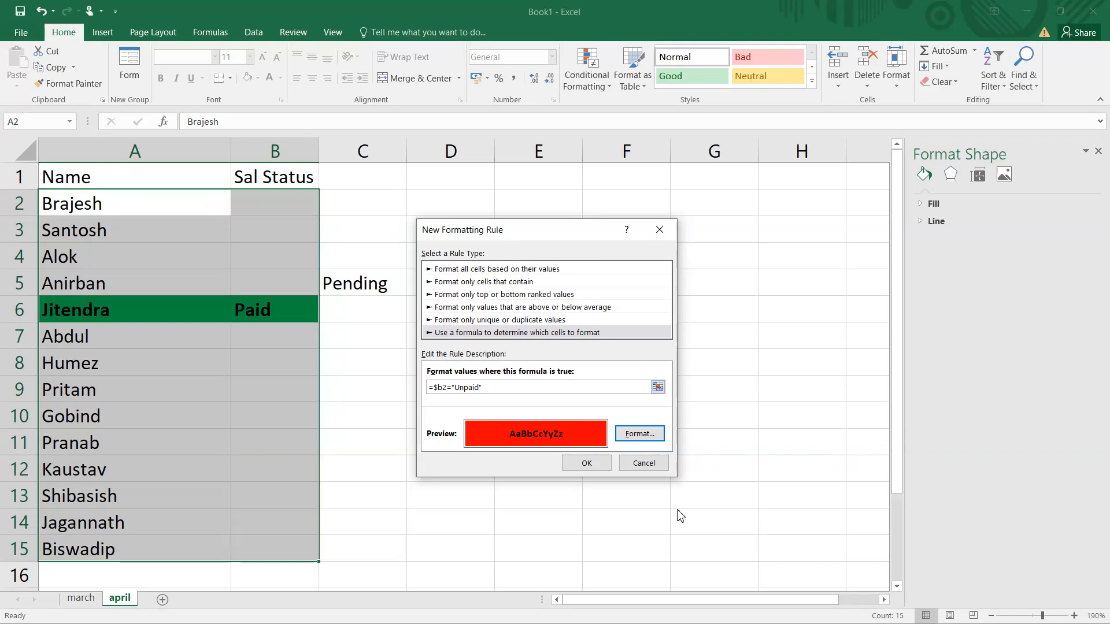
pyautogui.click(575, 460)
# Step: Enter Unpaid as the salary status in cell B4 of the april sheet
pyautogui.click(251, 255)
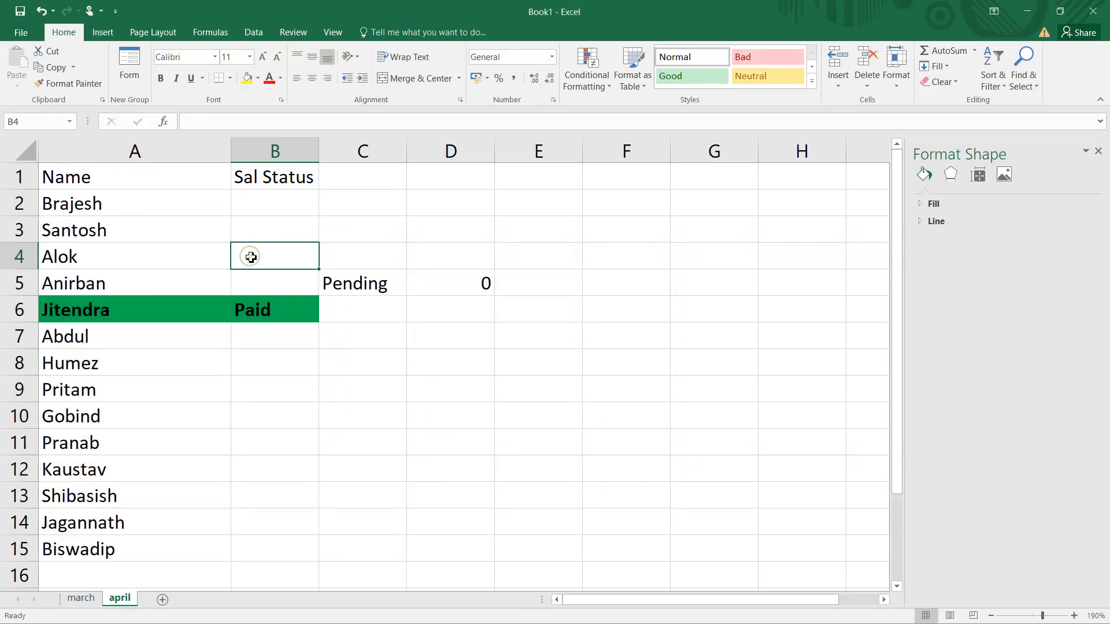
pyautogui.write('Unpaid')
pyautogui.press('Return')
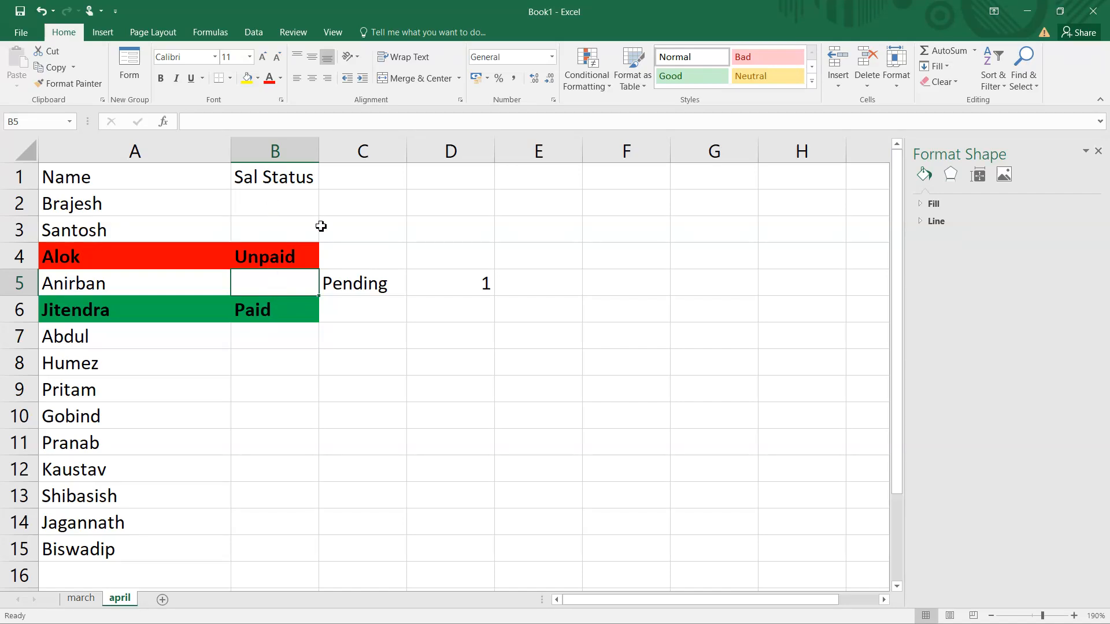
# Step: Extend the pending count formula in D5 with a blank-status criterion, making it =COUNTIFS(B2:B15,"Unpaid",B2:B15,"")
pyautogui.click(457, 287)
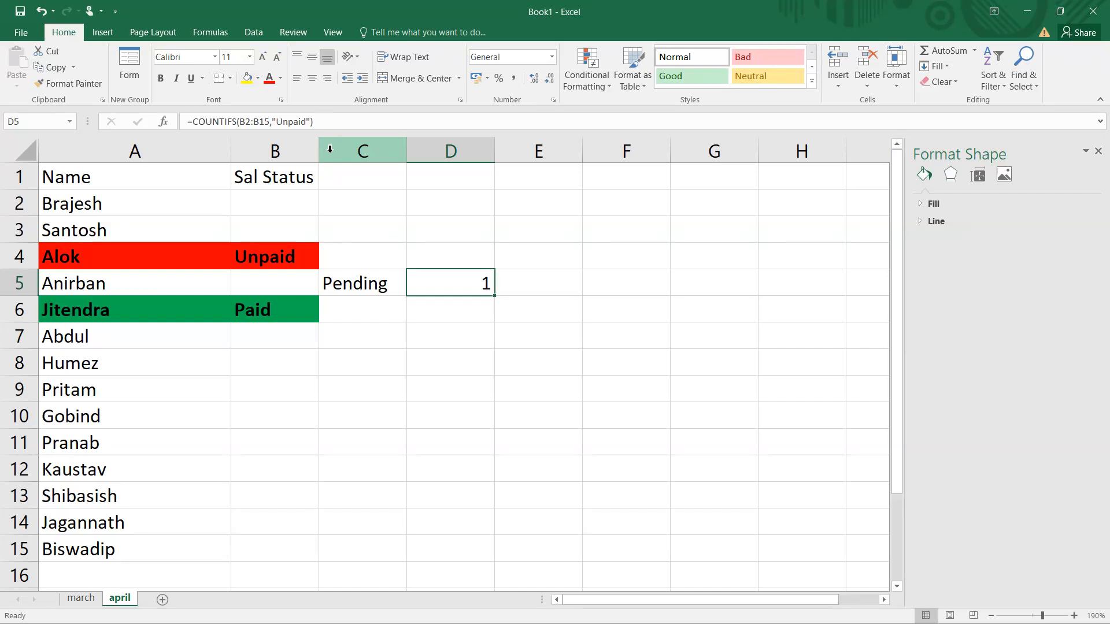
pyautogui.click(313, 122)
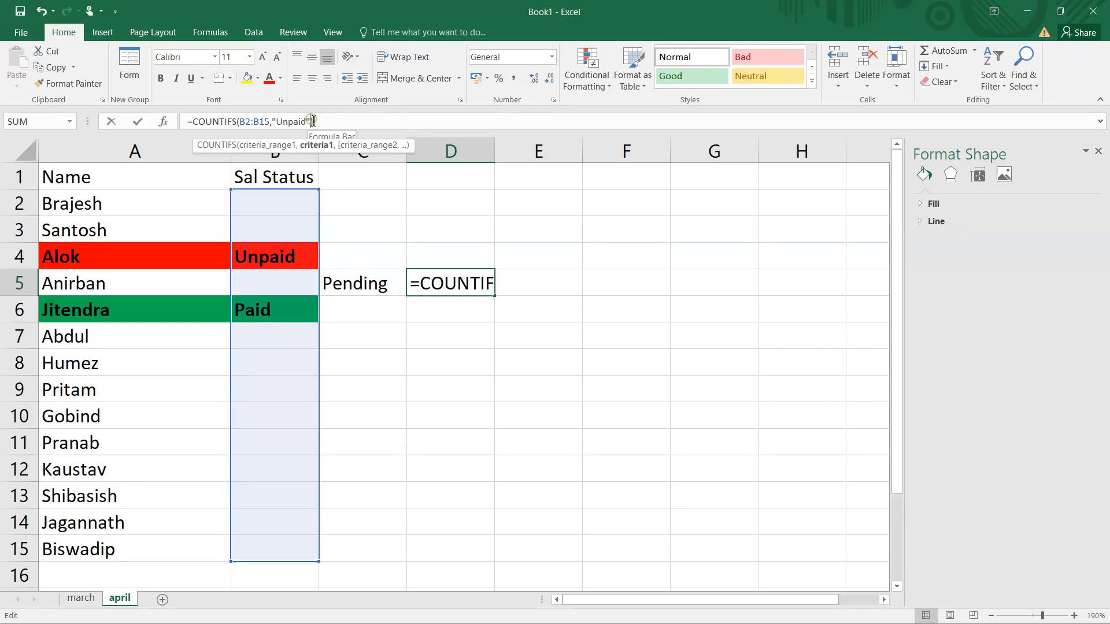
pyautogui.write(',')
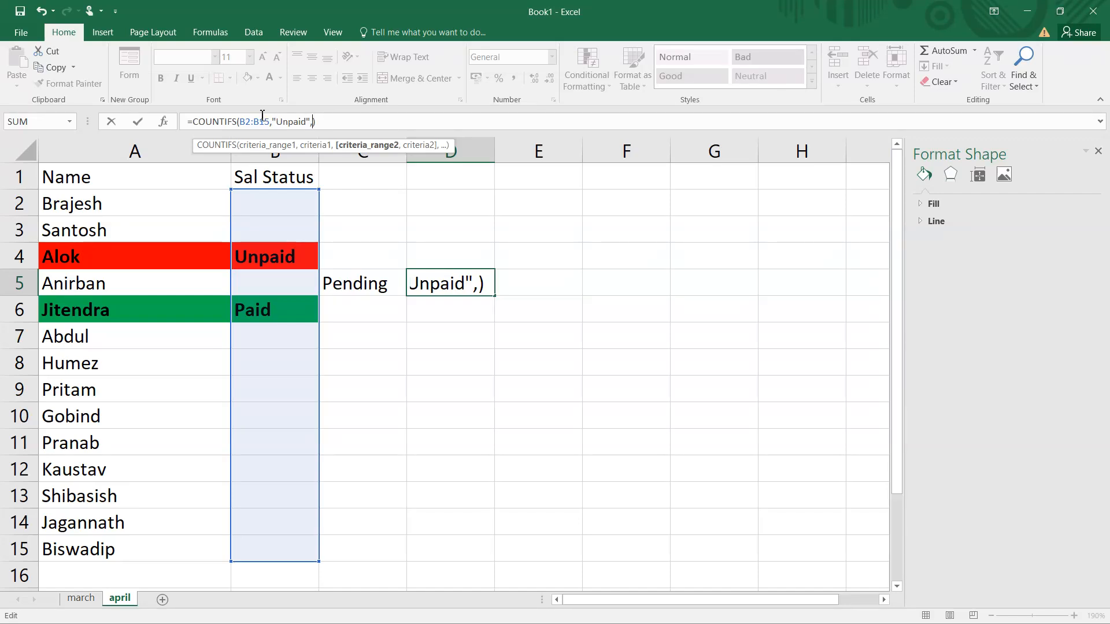
pyautogui.write('B2:B')
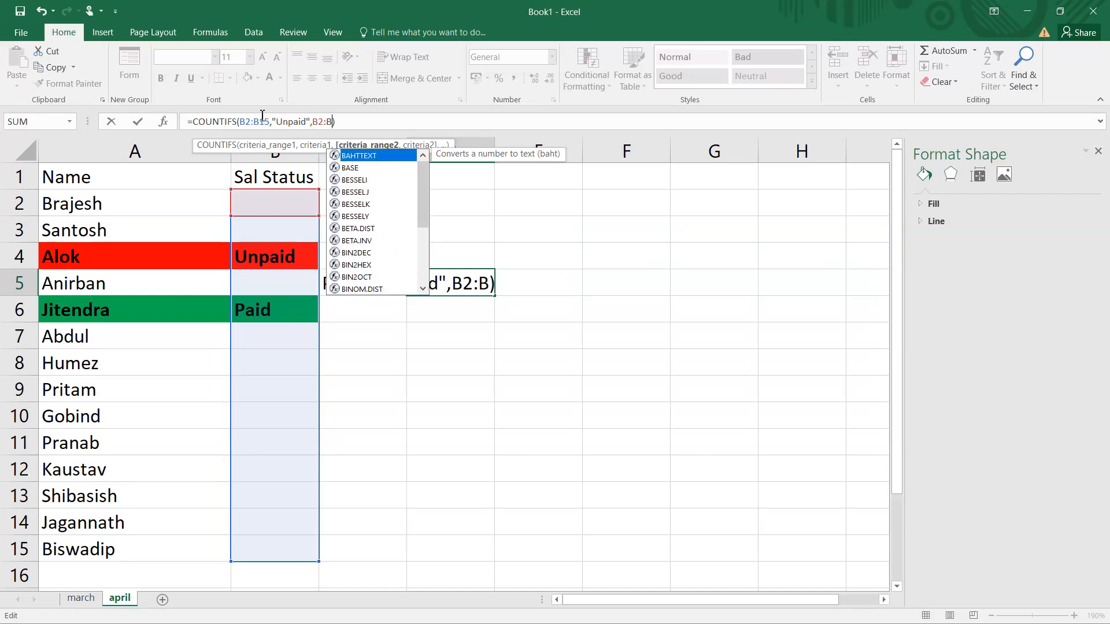
pyautogui.write('15')
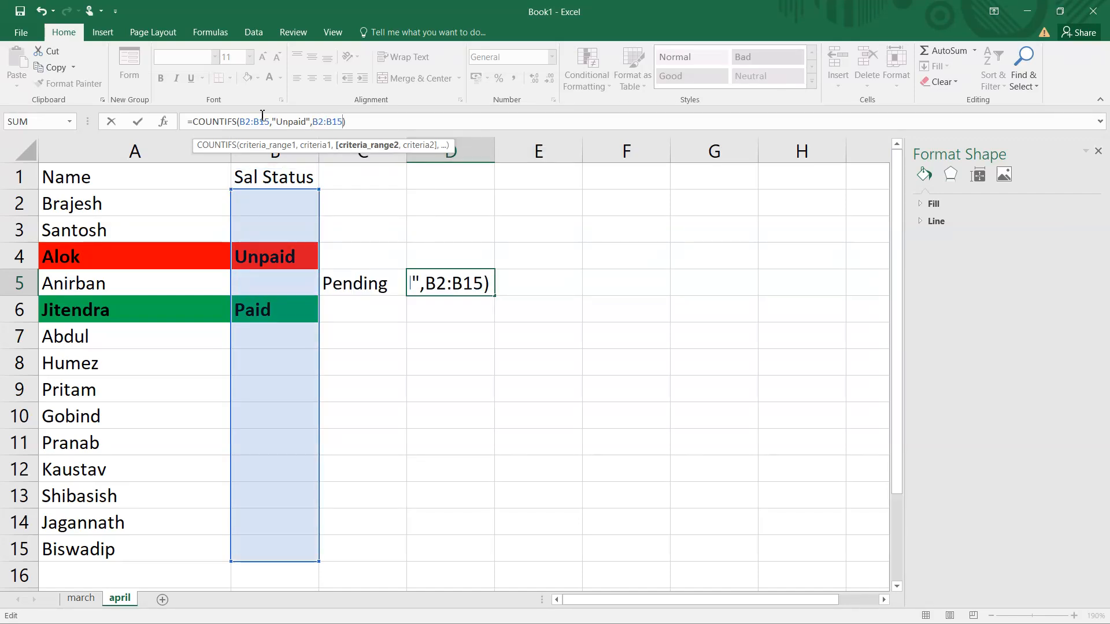
pyautogui.write(',""')
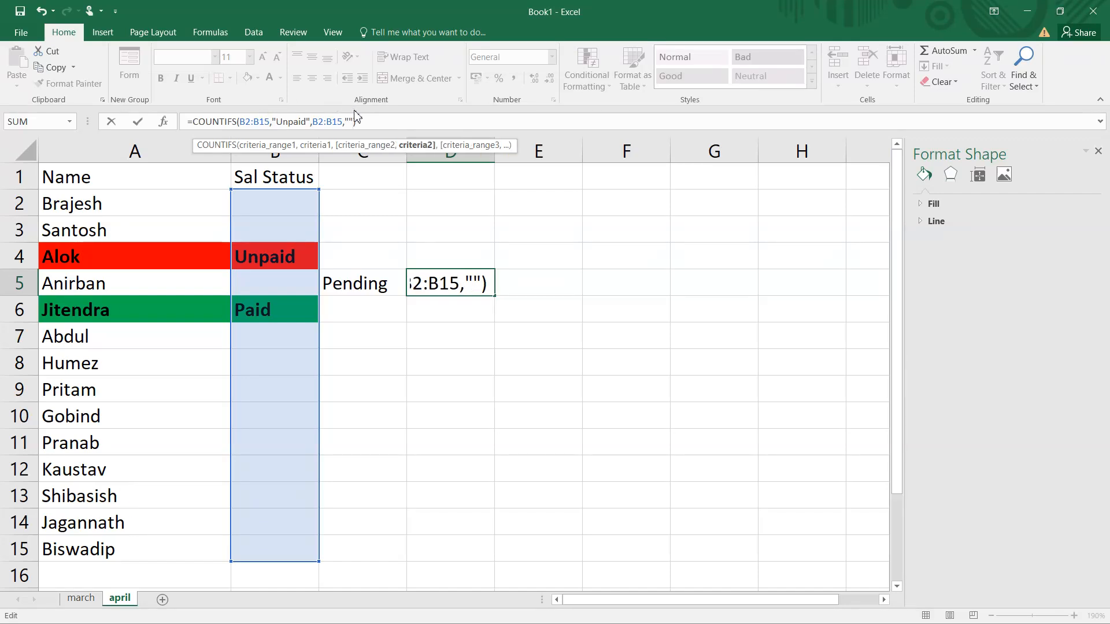
pyautogui.click(374, 117)
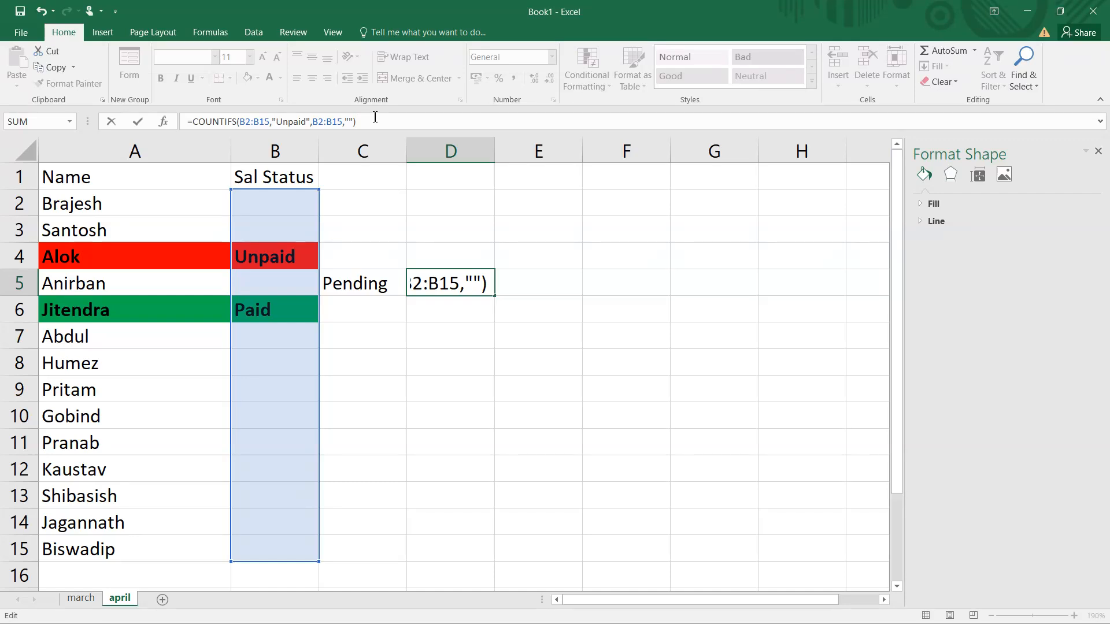
pyautogui.press('Return')
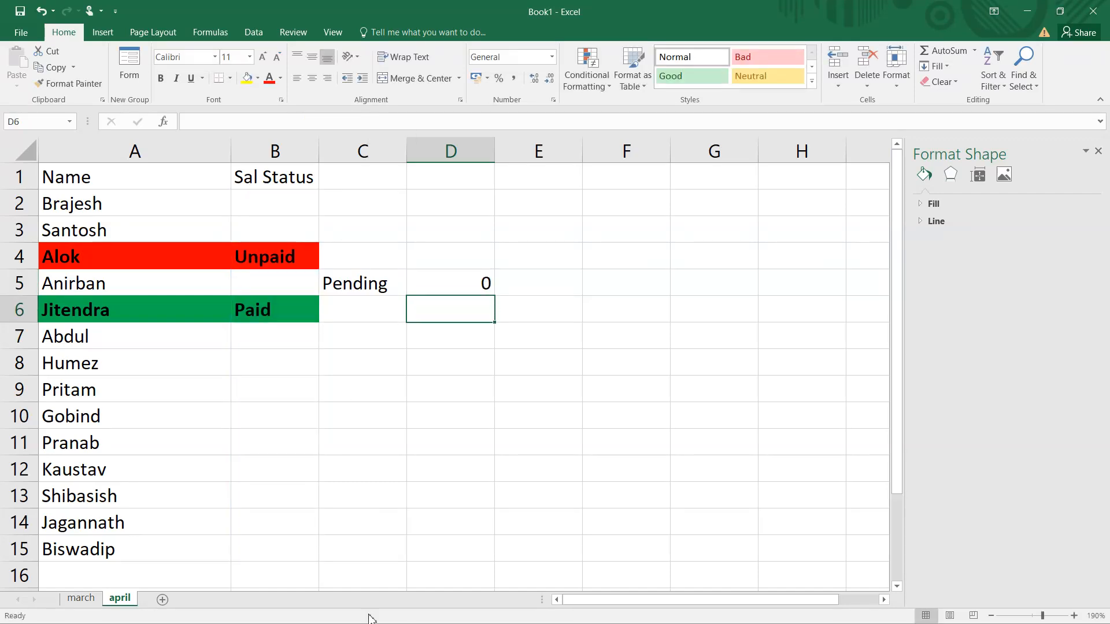
pyautogui.press('super')
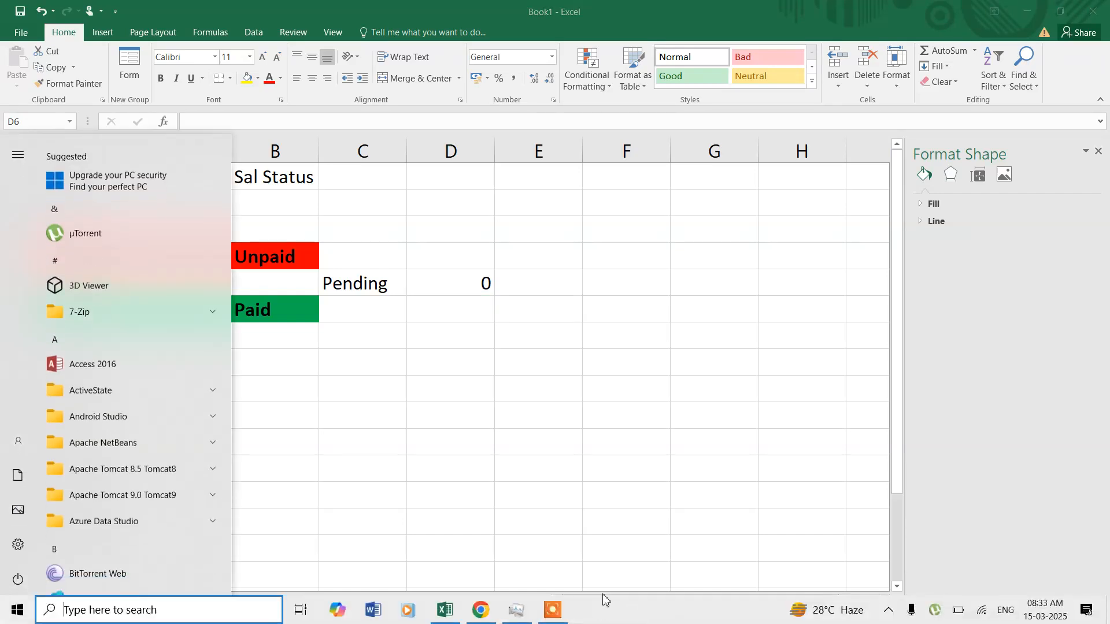
pyautogui.click(555, 607)
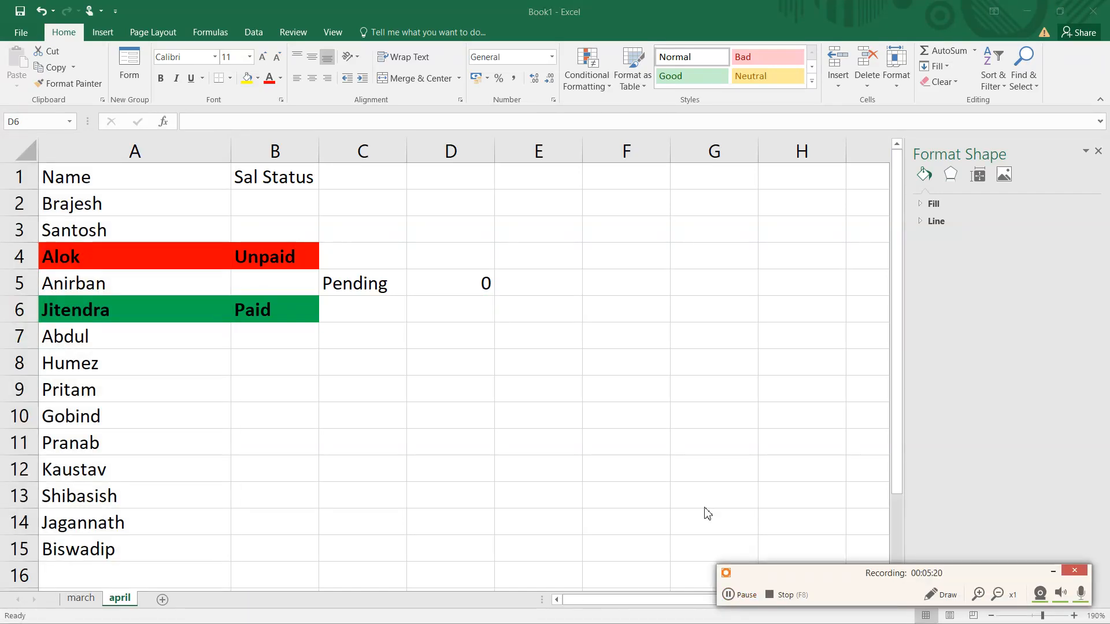
pyautogui.click(380, 259)
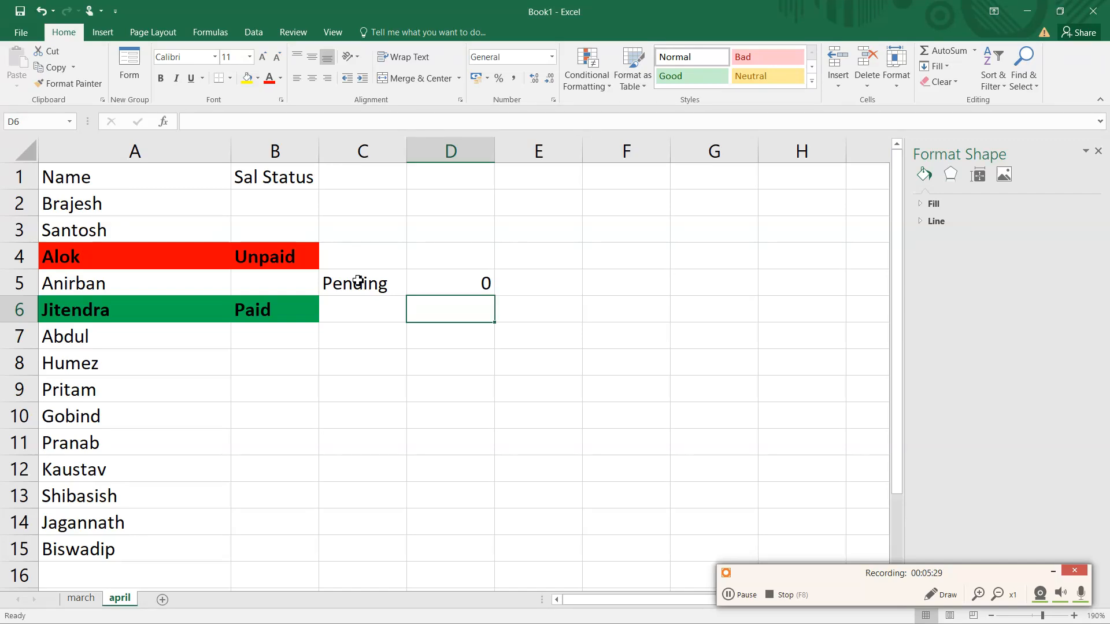
# Step: Enter Paid as the salary status in cell B7 and Unpaid in cell B11 of the april sheet
pyautogui.click(261, 344)
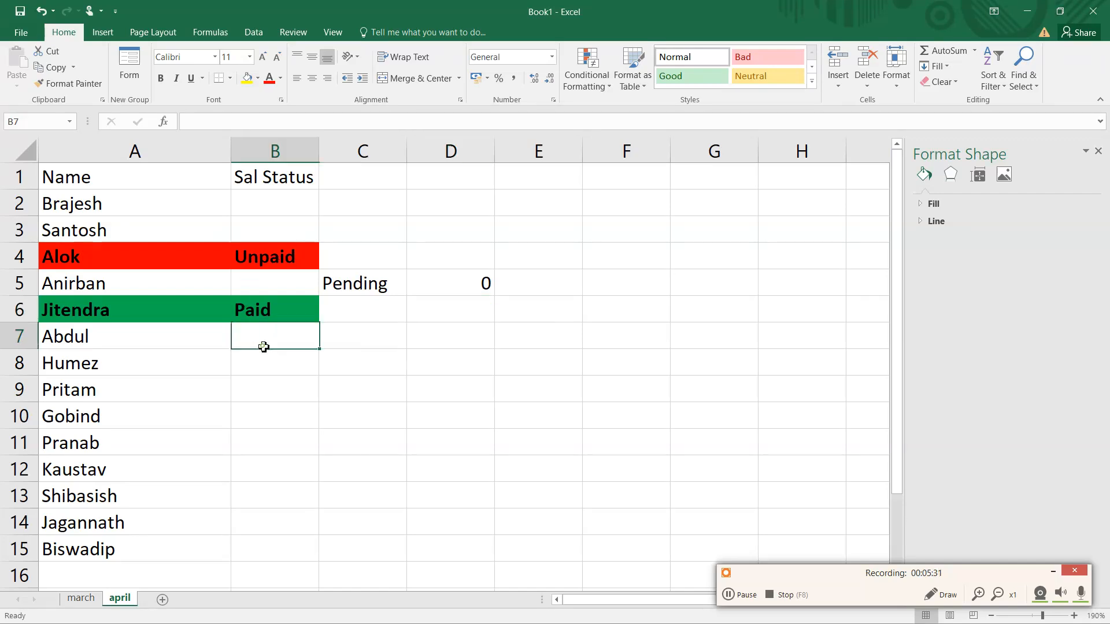
pyautogui.write('Paid')
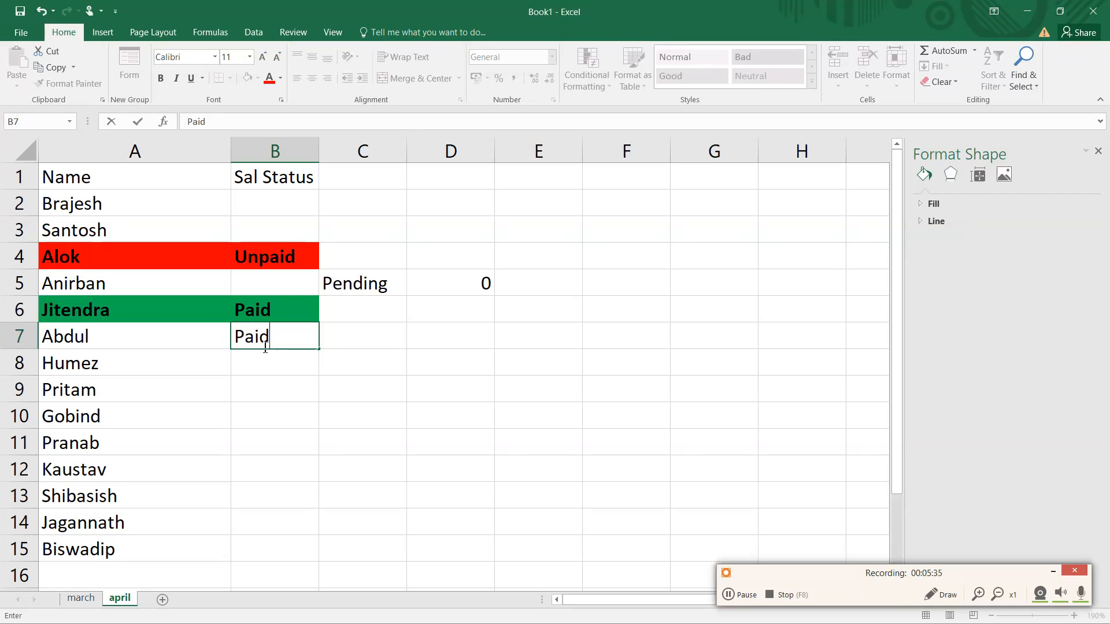
pyautogui.press('Return')
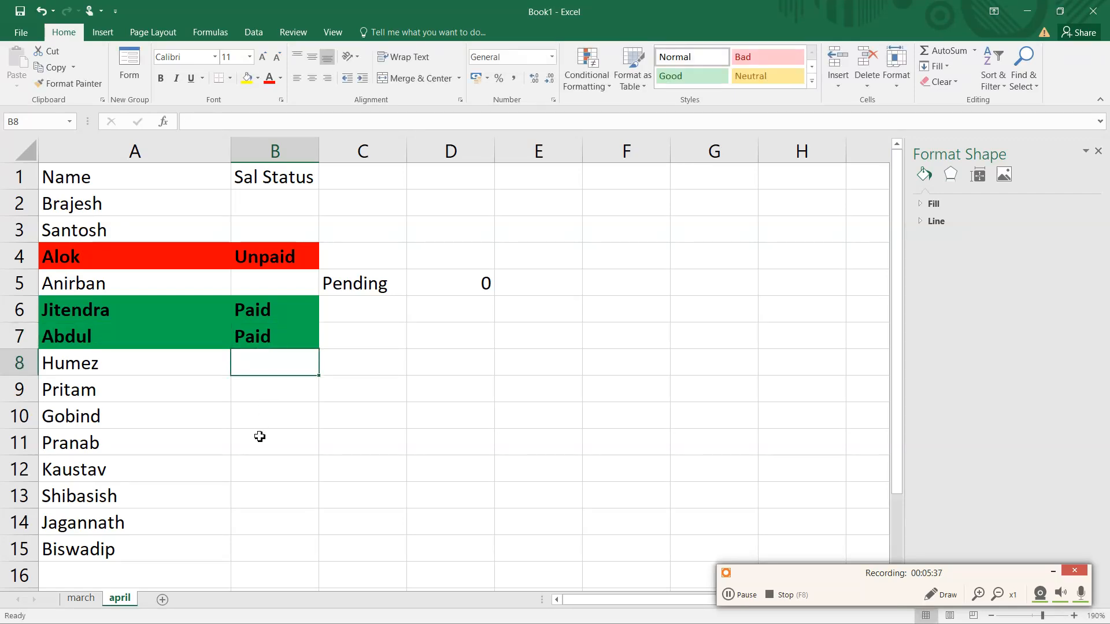
pyautogui.click(259, 436)
pyautogui.write('Unpaid')
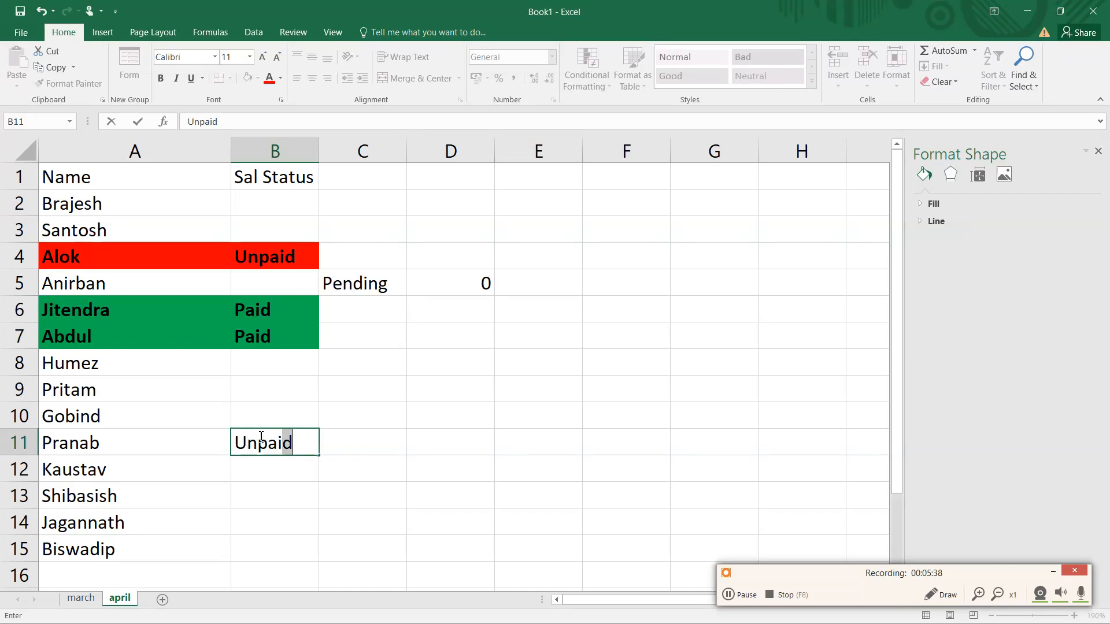
pyautogui.press('Return')
# Step: Select the Pending label and its count in cells C5:D5
pyautogui.click(361, 291)
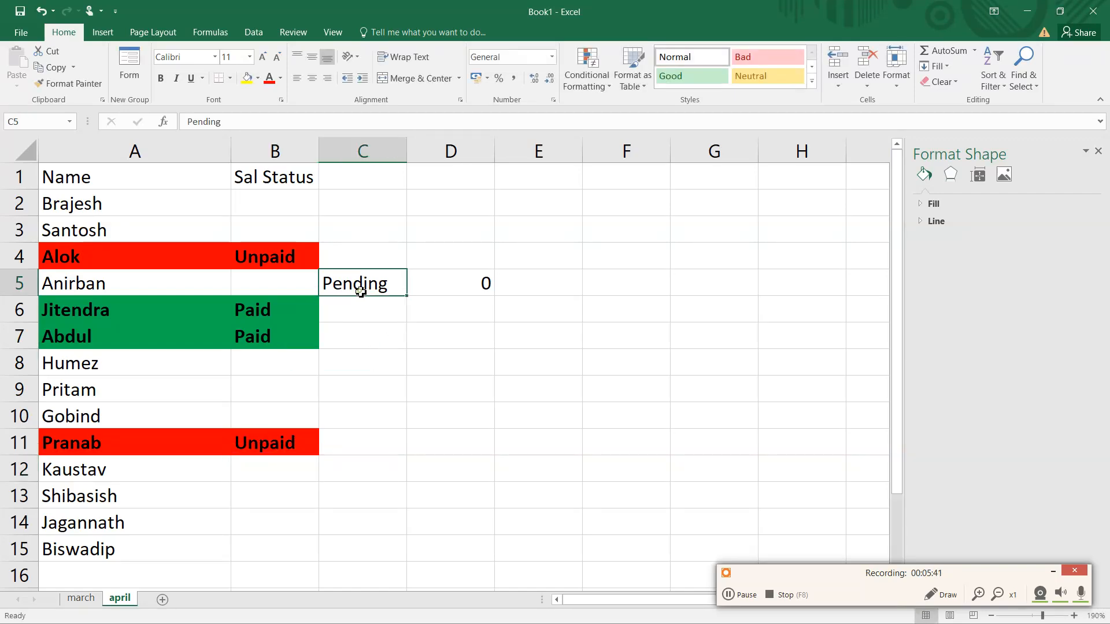
pyautogui.moveTo(361, 292); pyautogui.dragTo(472, 293)
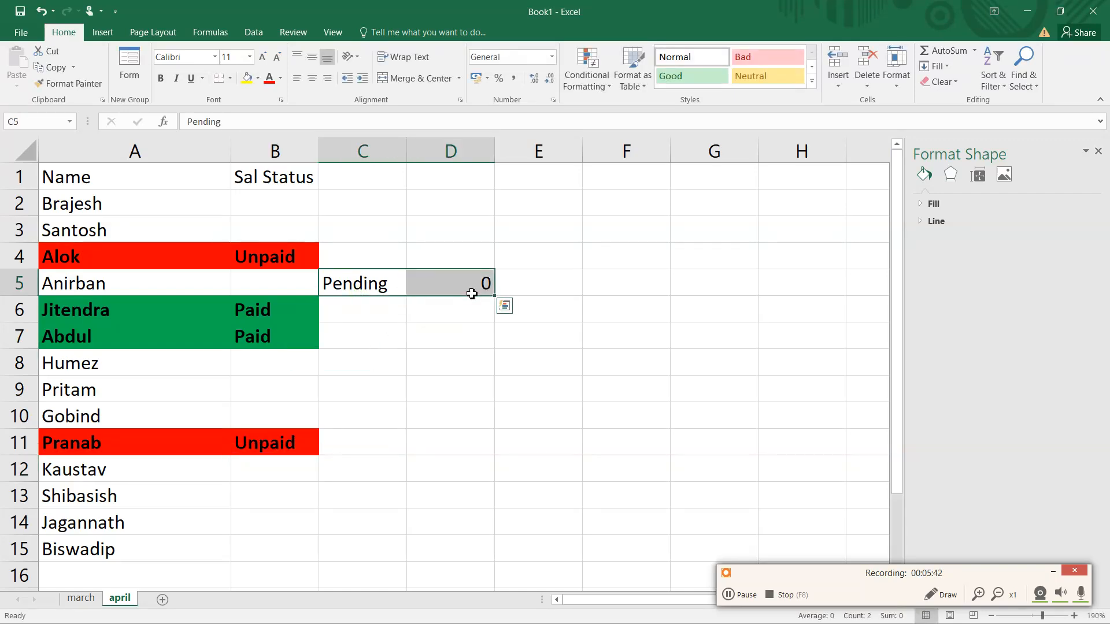